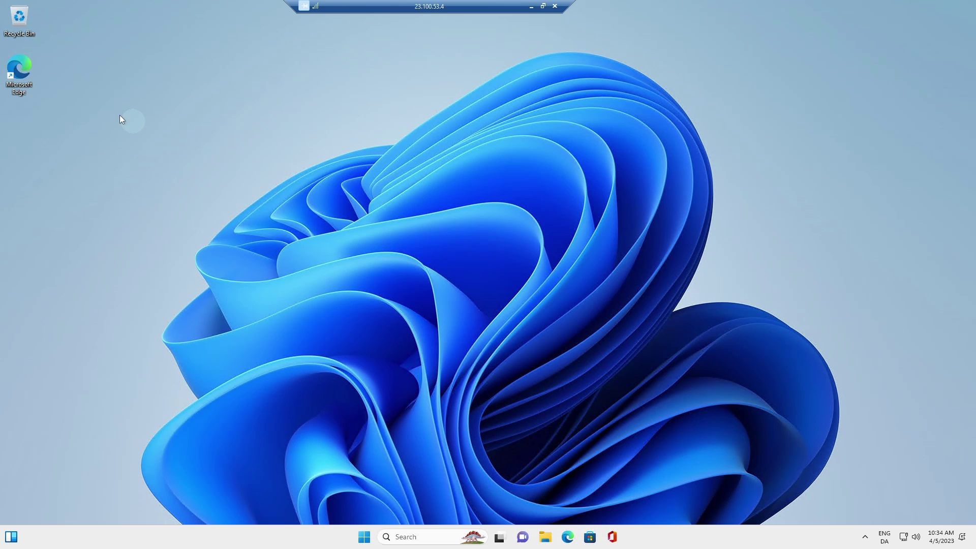
Open Edge, accept the privacy notice and search google.com for 'download the power automate desktop installer'.
double_click(20, 80)
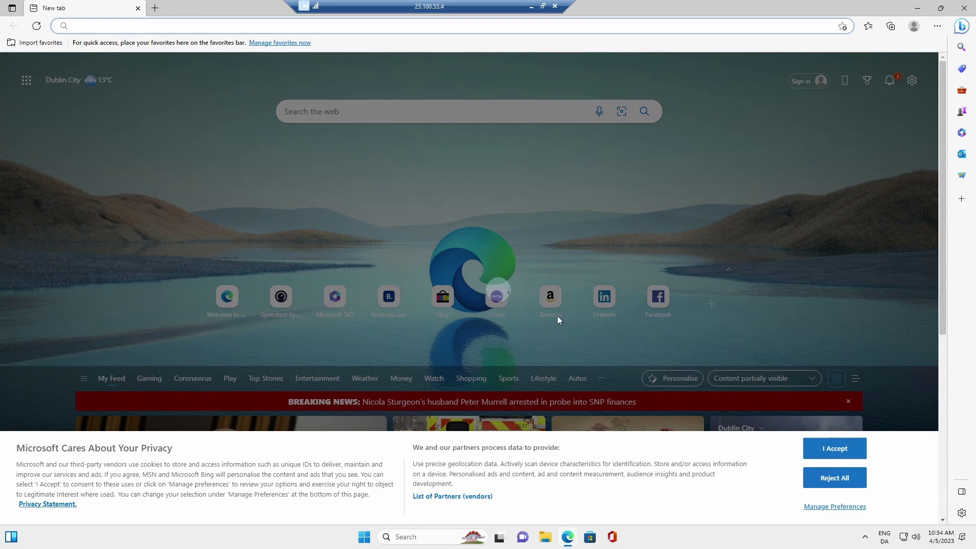
left_click(835, 448)
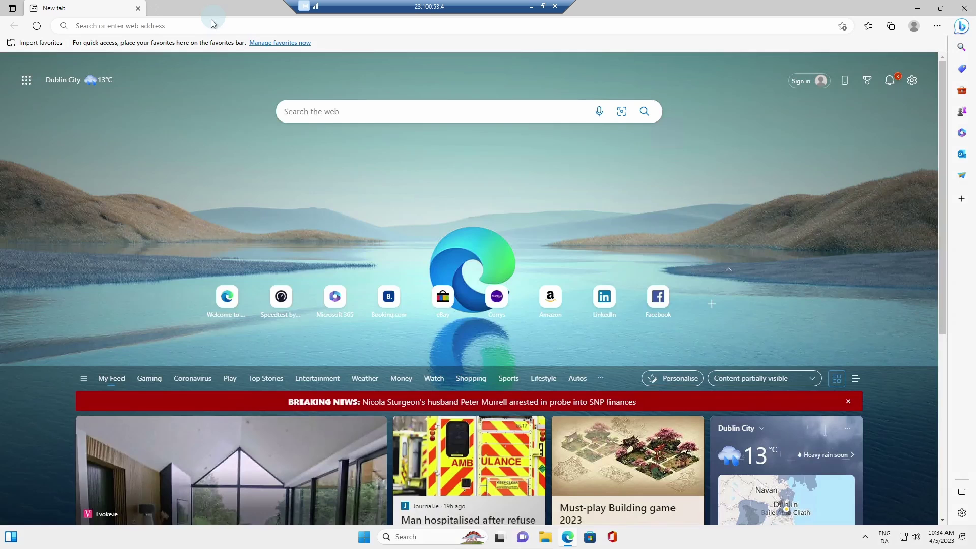
left_click(216, 24)
type("google.com")
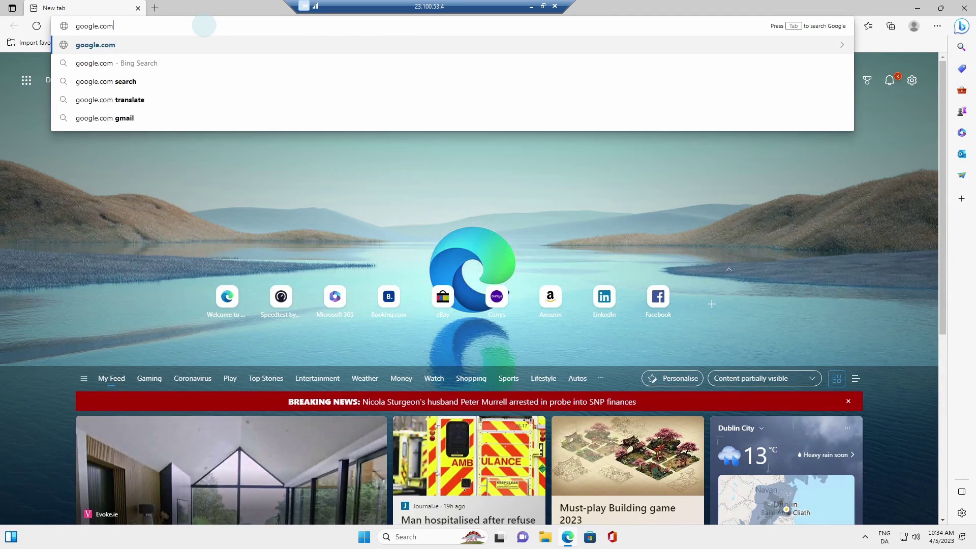
key("Return")
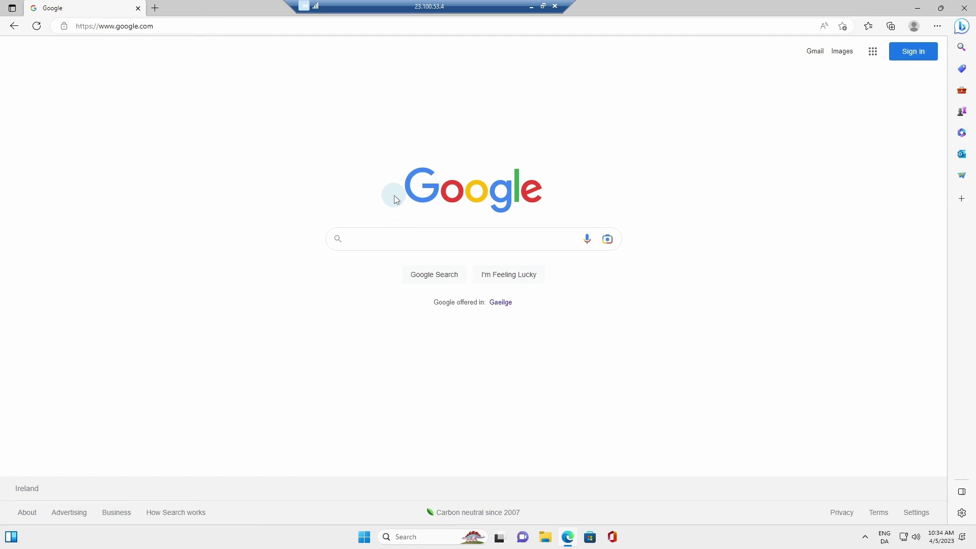
type("downlo")
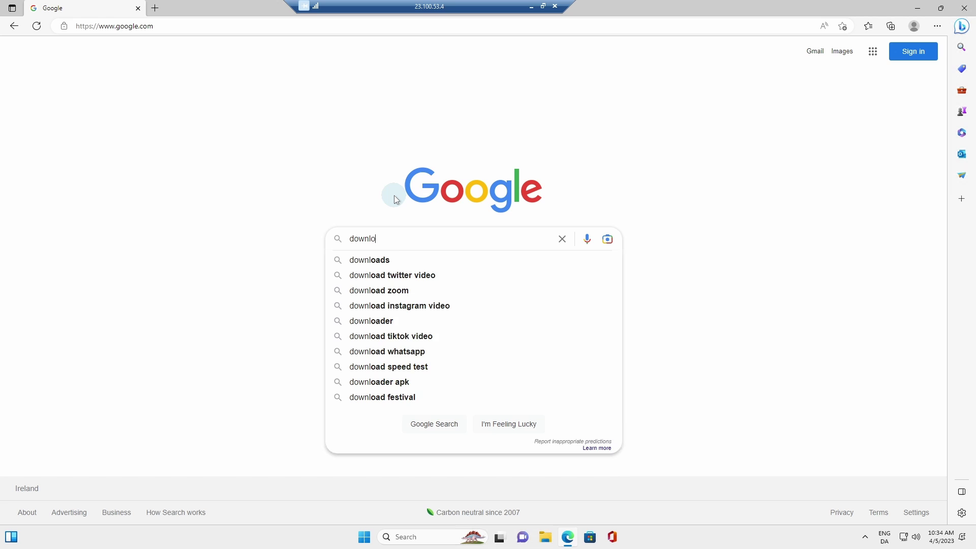
type("ad the pow")
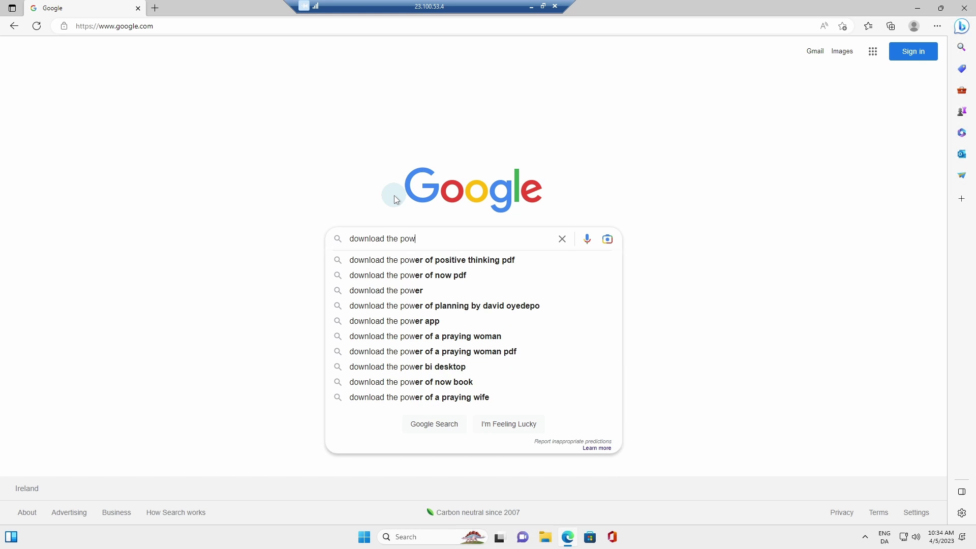
type("er automat")
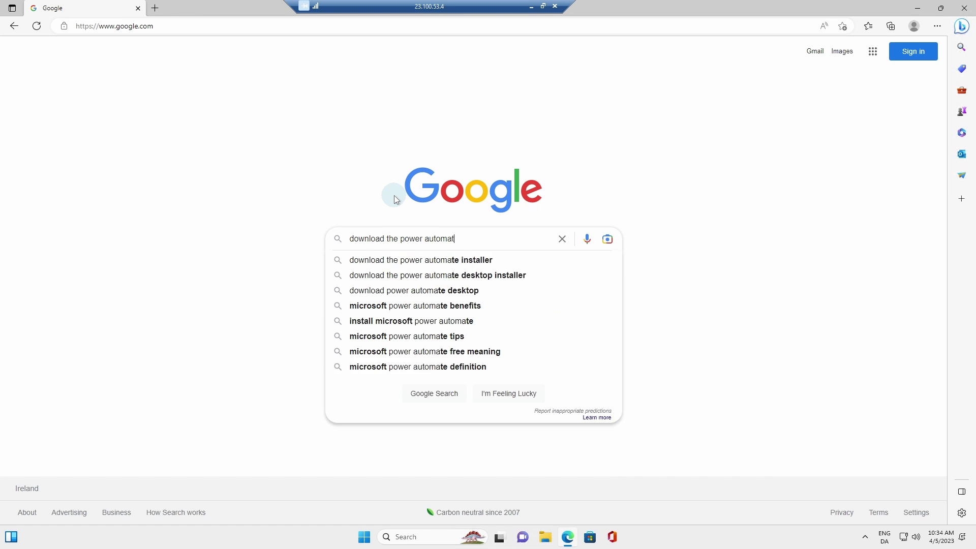
type("e desktop installer")
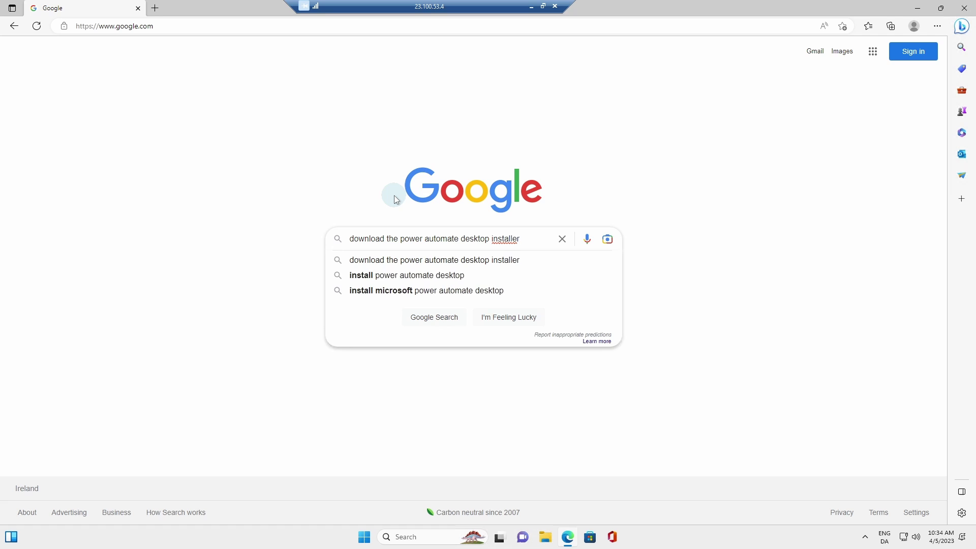
key("Return")
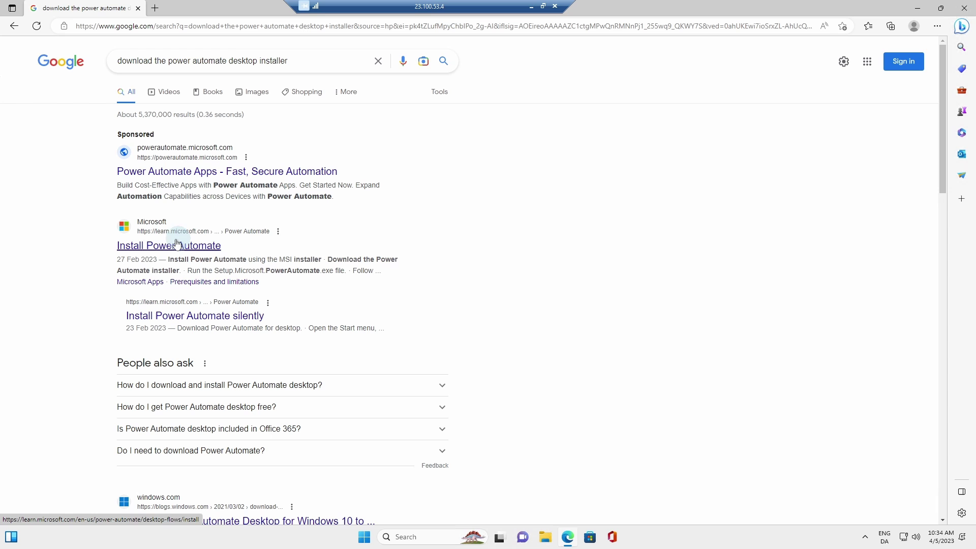
Download Setup.Microsoft.PowerAutomate.exe from the Install Power Automate article and launch it.
left_click(136, 248)
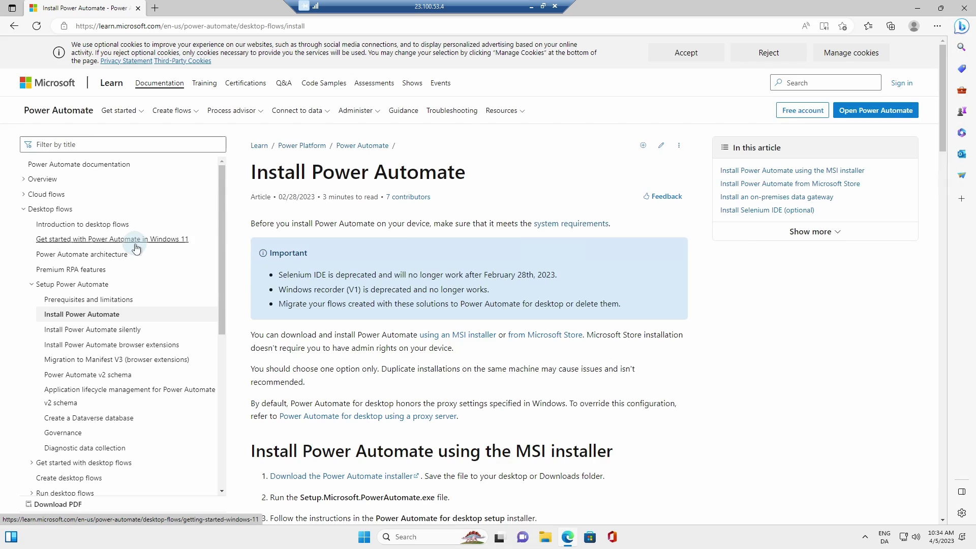
scroll(307, 293, "down", 3)
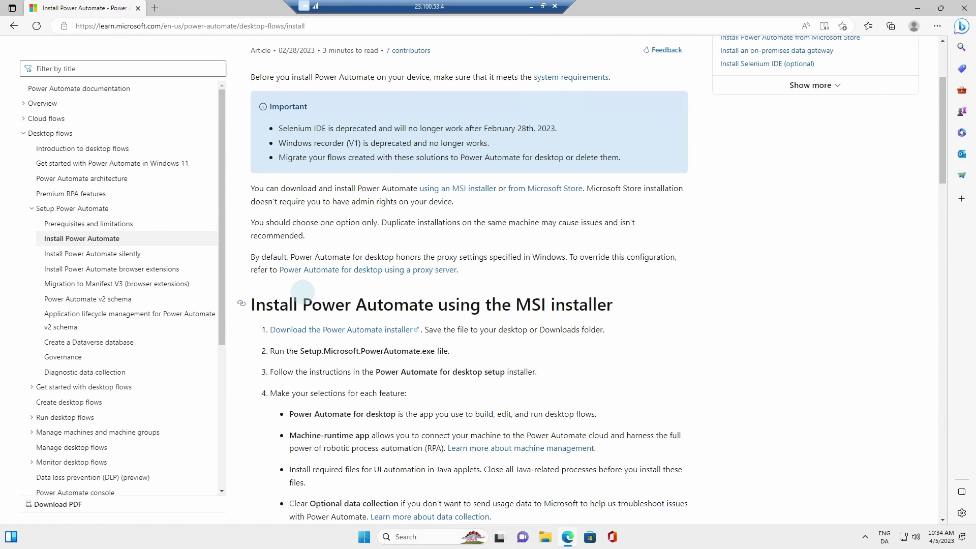
left_click(319, 331)
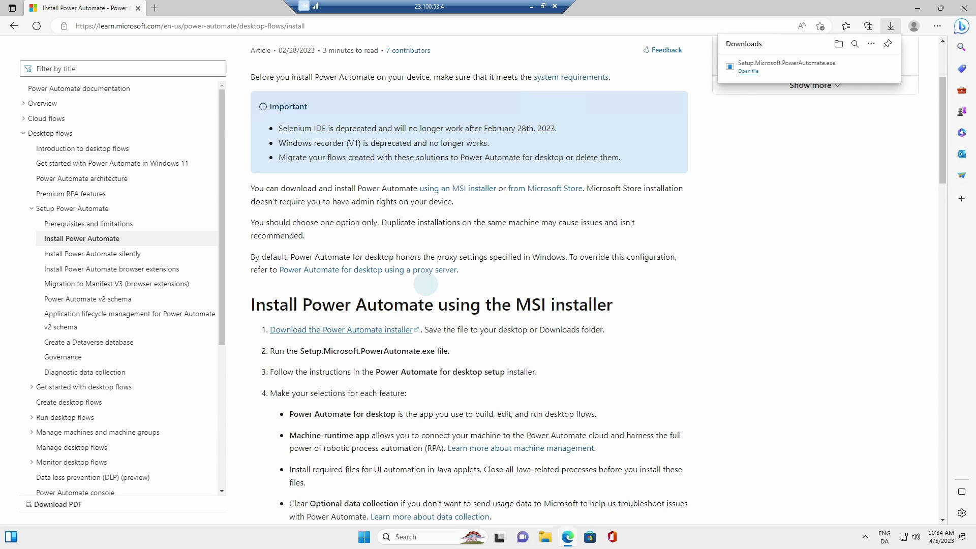
left_click(749, 71)
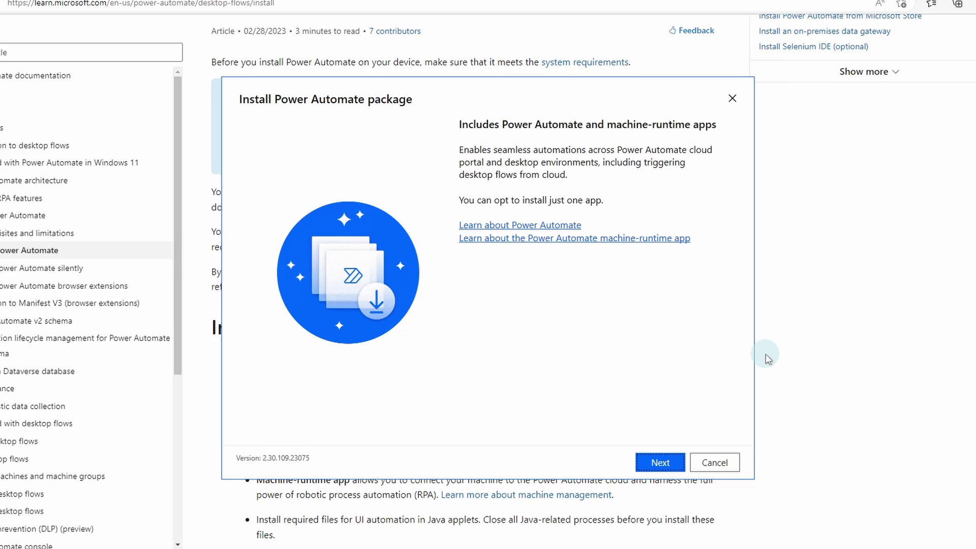
Accept the terms of use in Installation details and install the Power Automate package.
left_click(679, 486)
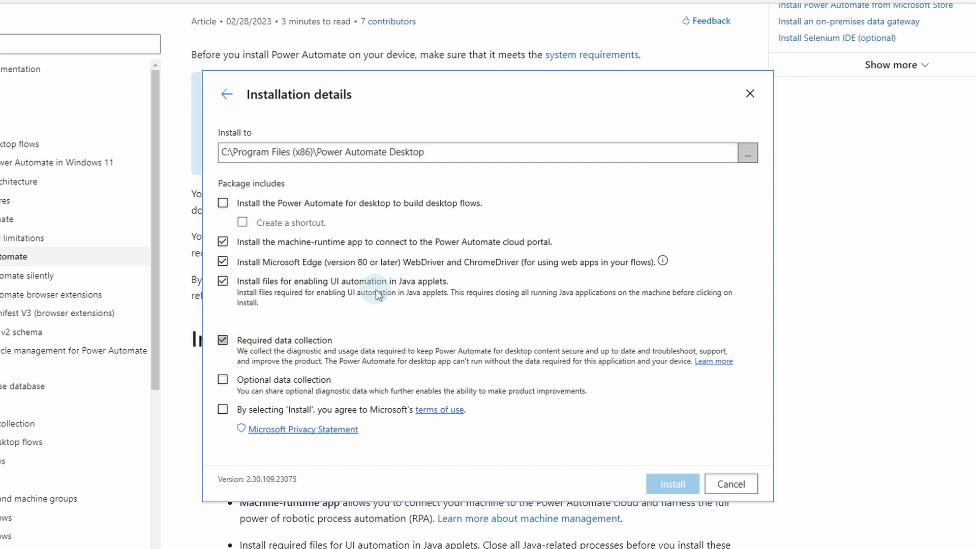
left_click(223, 410)
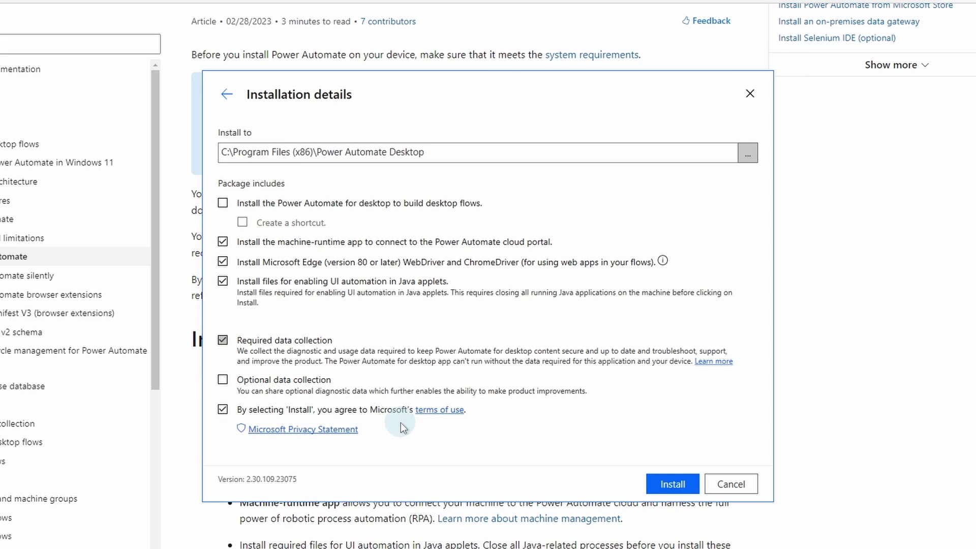
left_click(664, 482)
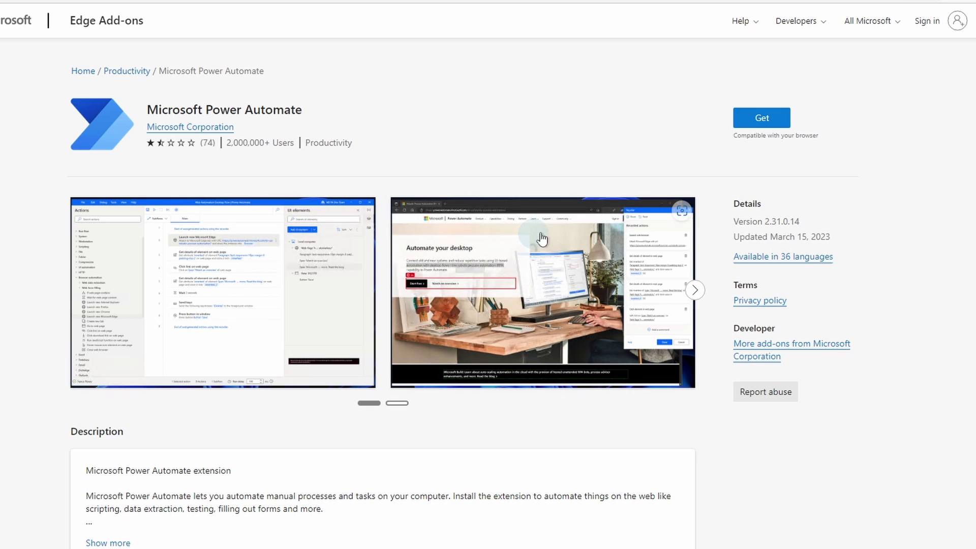
Add the Microsoft Power Automate extension to Edge and dismiss the confirmation popup.
left_click(763, 118)
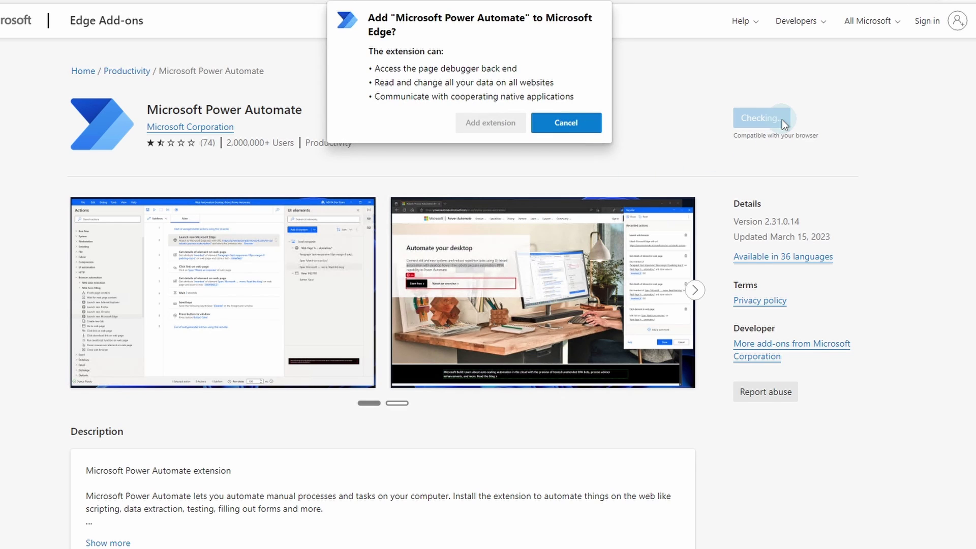
left_click(489, 122)
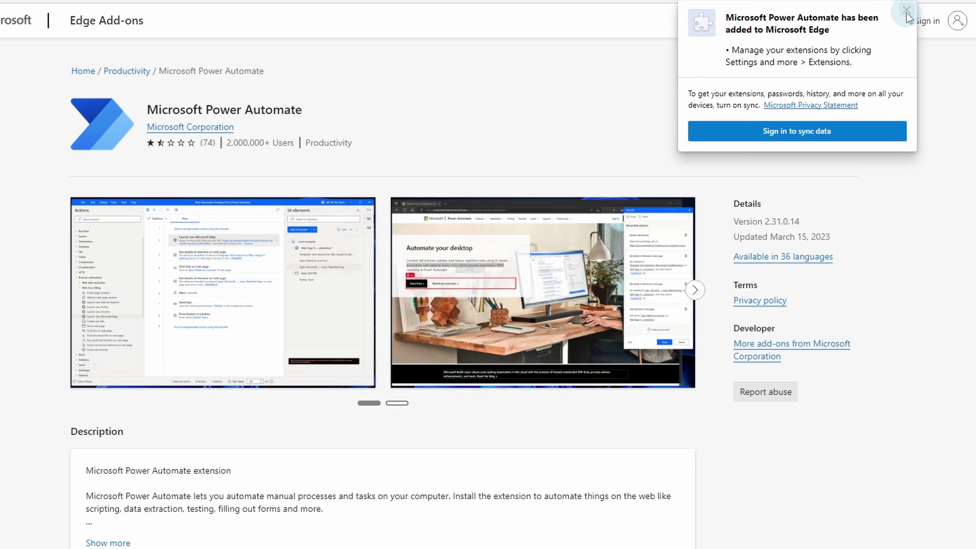
left_click(906, 12)
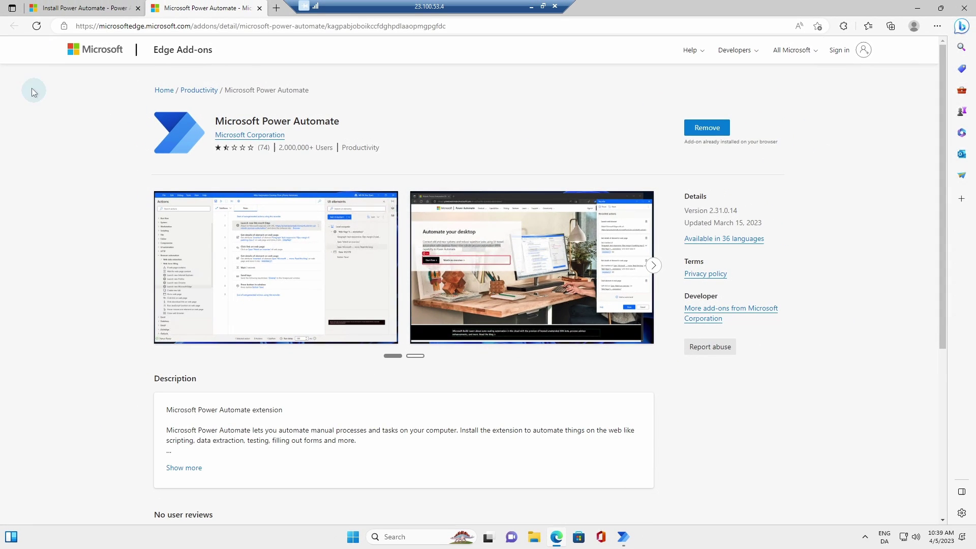
Toggle the Power Automate extension off and on in Manage extensions, then restore the Installation successful window.
left_click(36, 26)
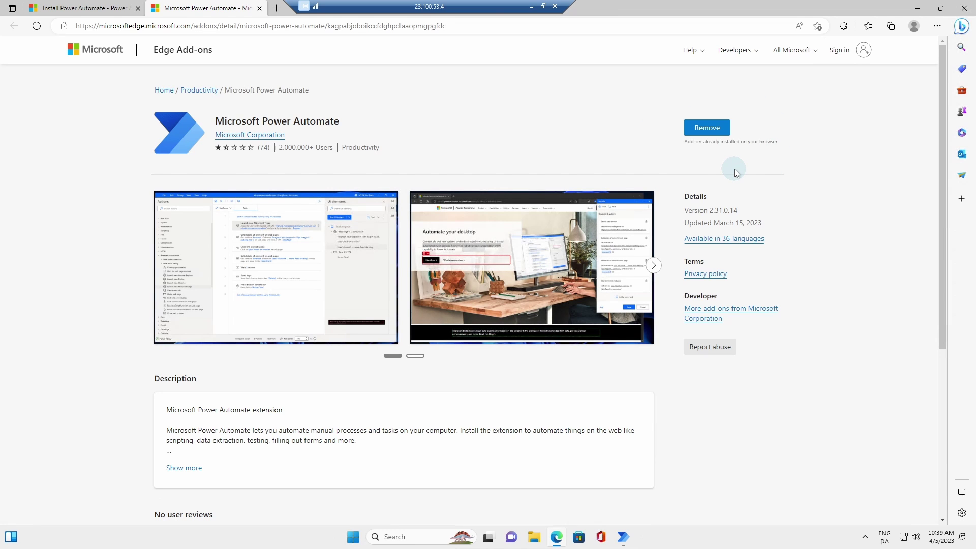
left_click(844, 27)
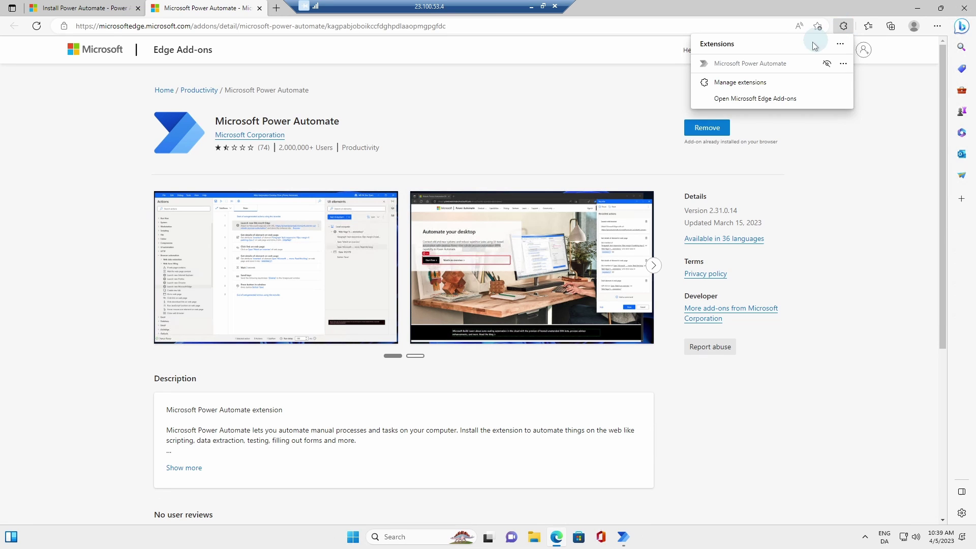
left_click(757, 83)
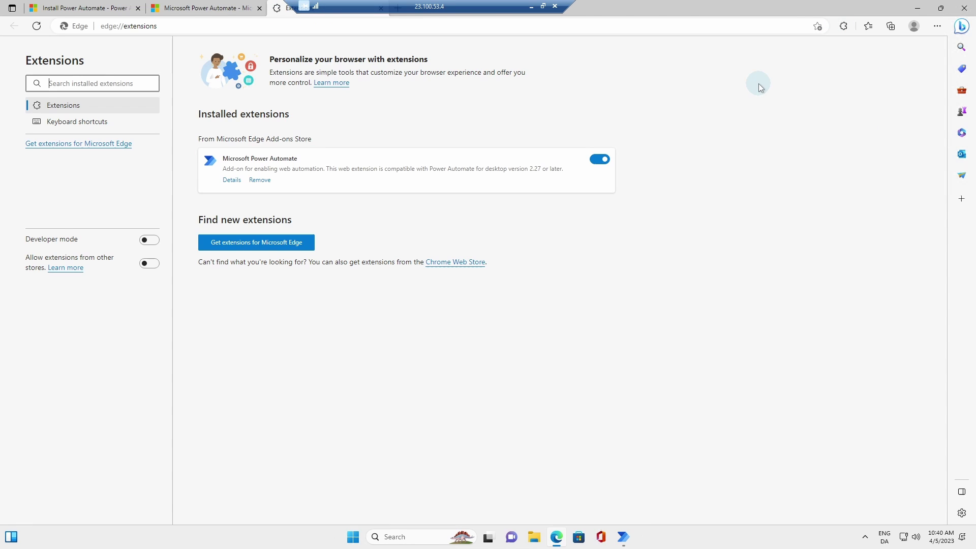
left_click(600, 159)
left_click(602, 160)
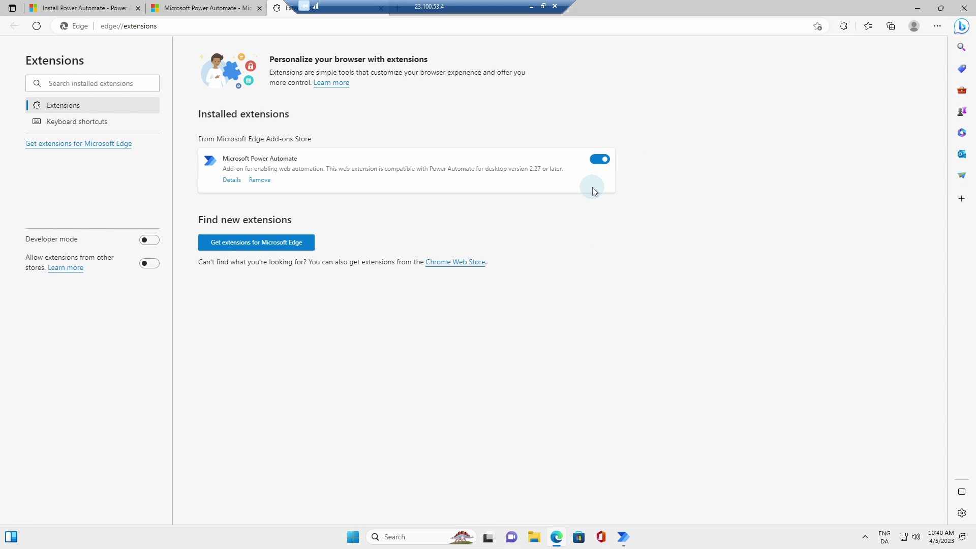
left_click(631, 540)
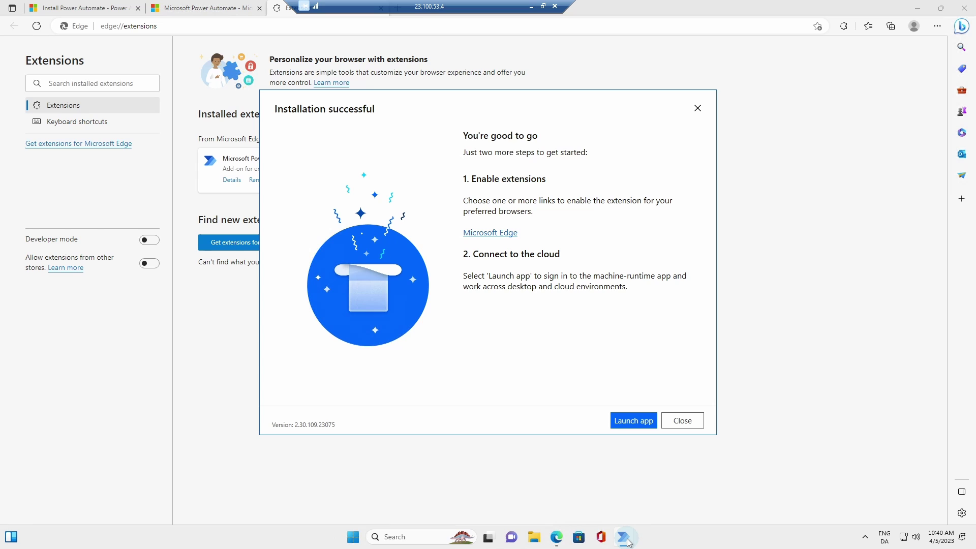
Launch the machine runtime app and sign in with the account e-mail and password.
left_click(632, 424)
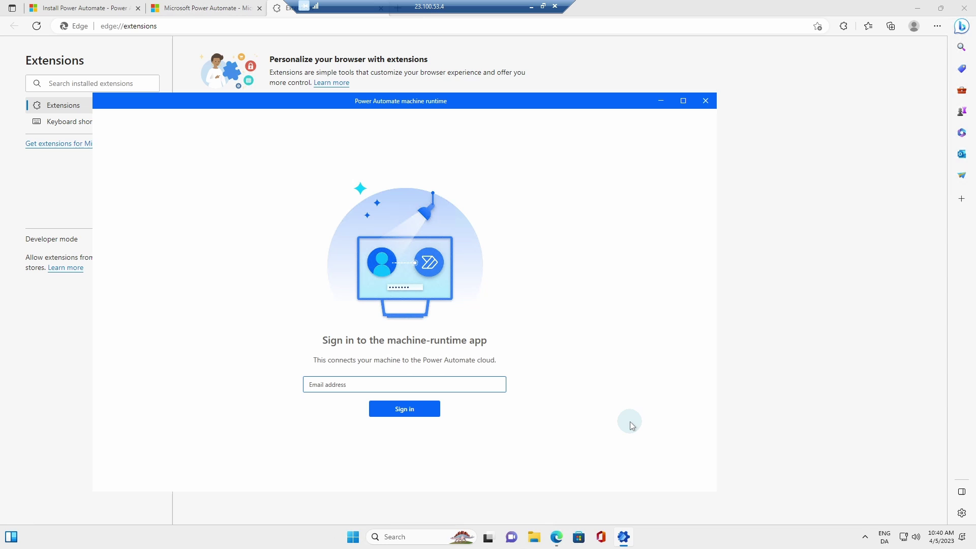
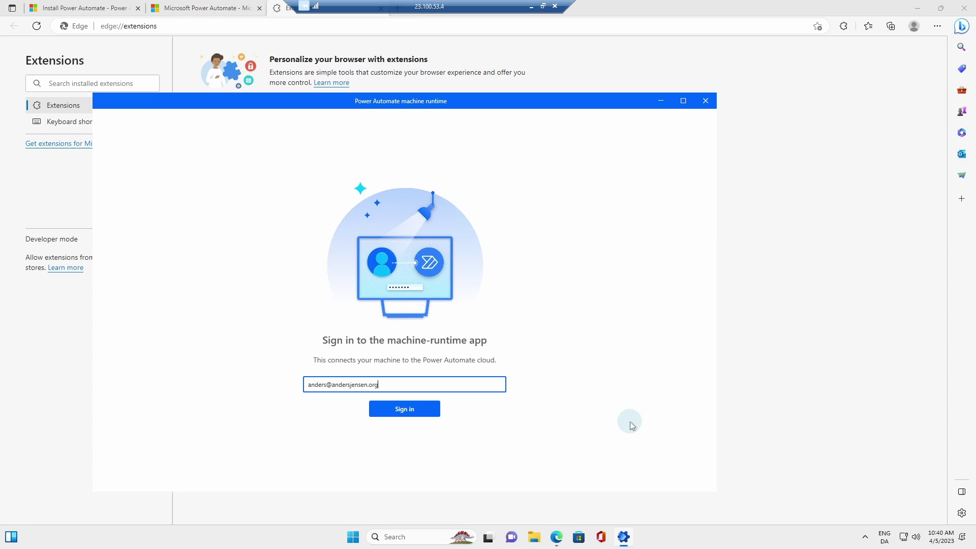
left_click(405, 410)
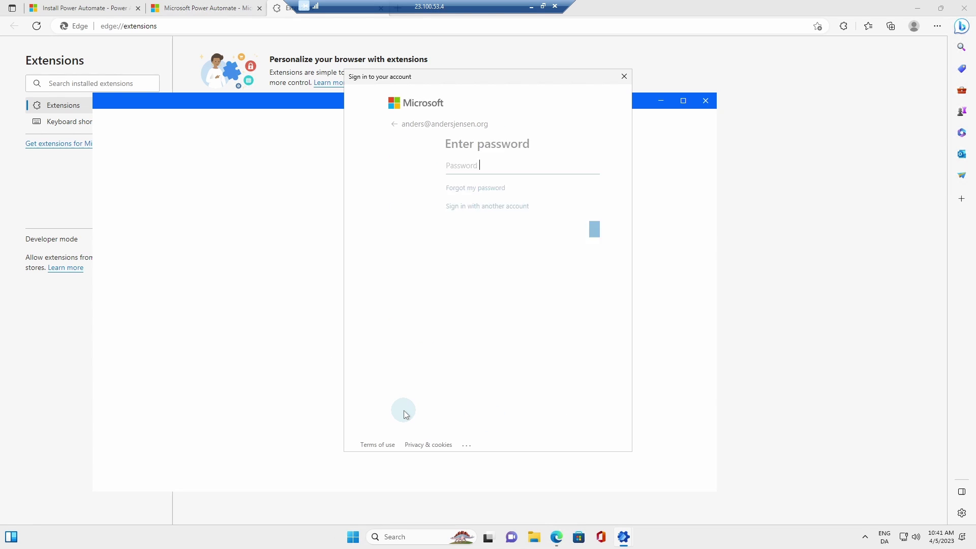
key("ctrl+v")
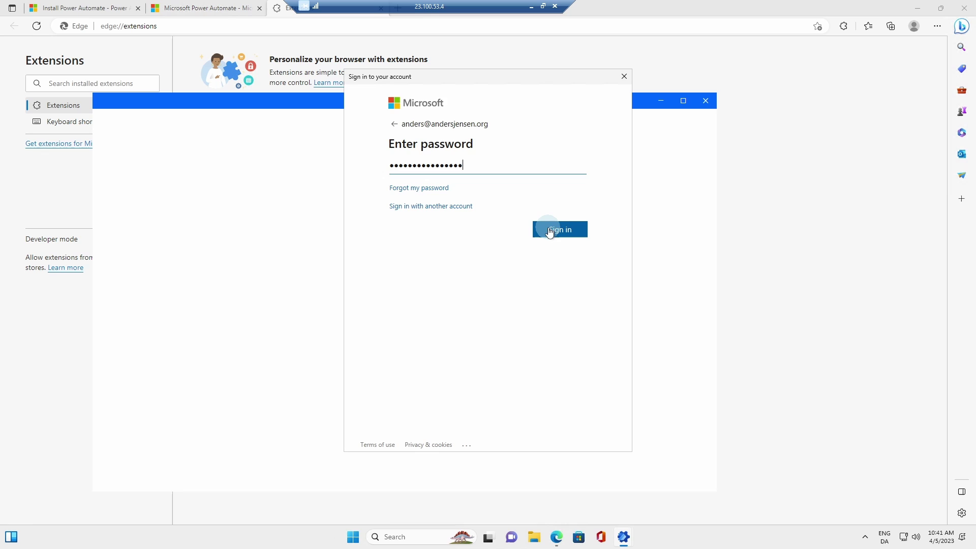
left_click(550, 229)
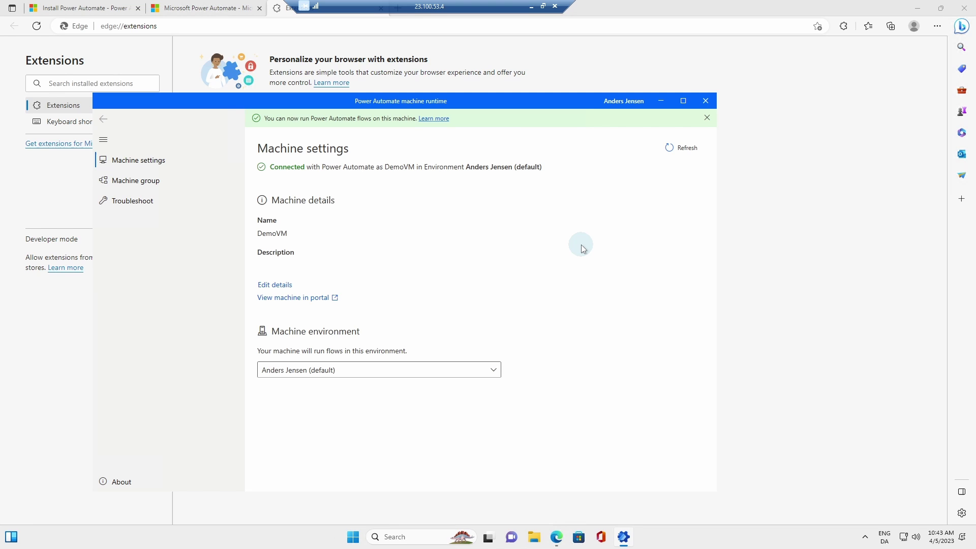
Close the runtime and Edge, shrink and move the remote session window, and show Power Automate's windows.
left_click(706, 101)
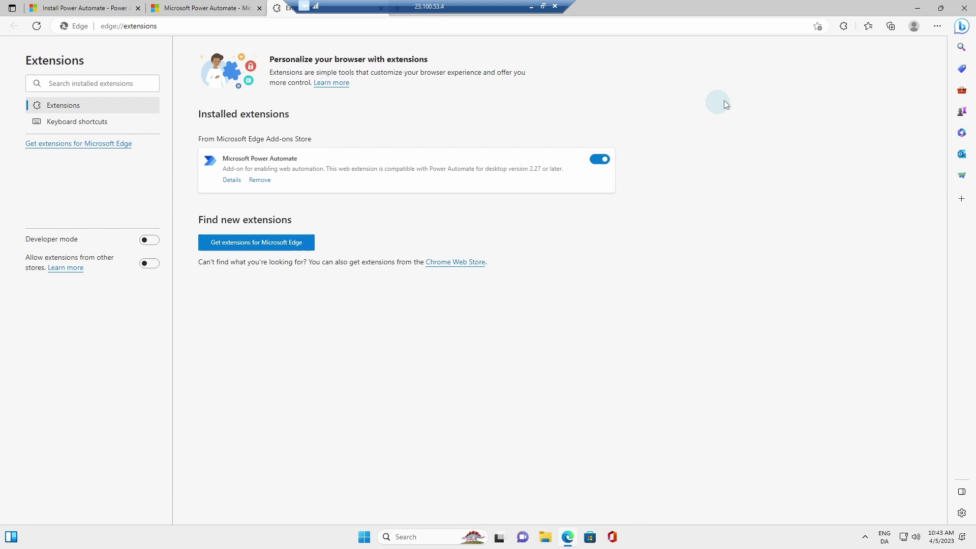
left_click(964, 7)
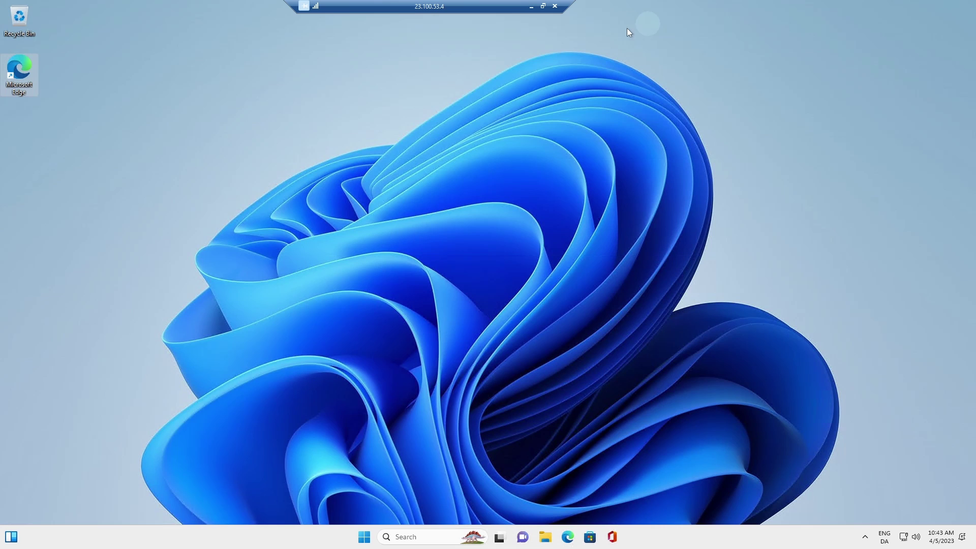
left_click(542, 6)
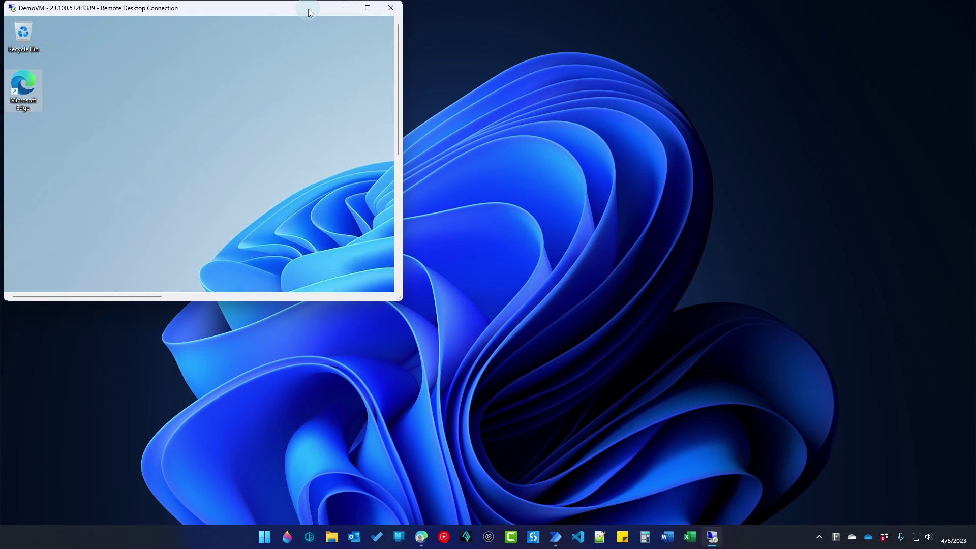
left_click_drag(308, 8, 843, 26)
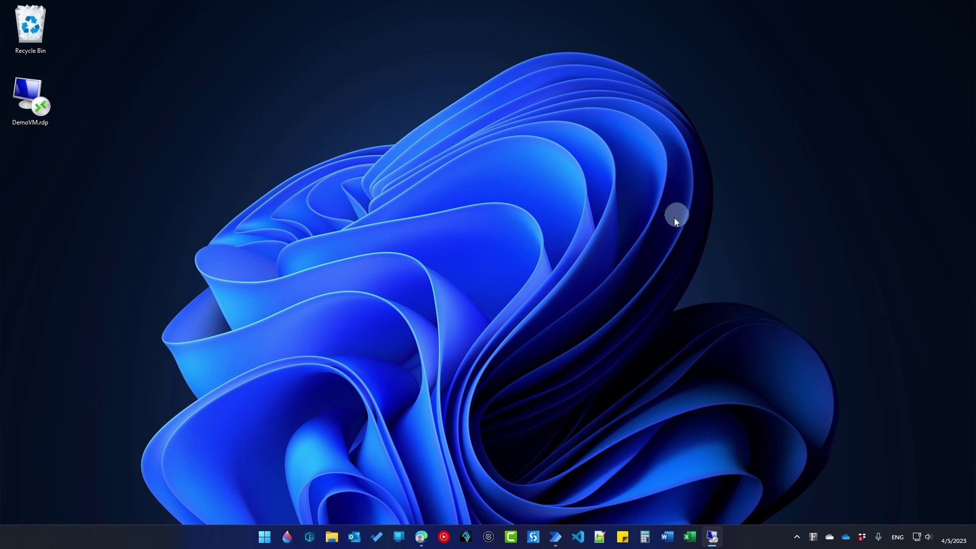
left_click(565, 534)
left_click(583, 485)
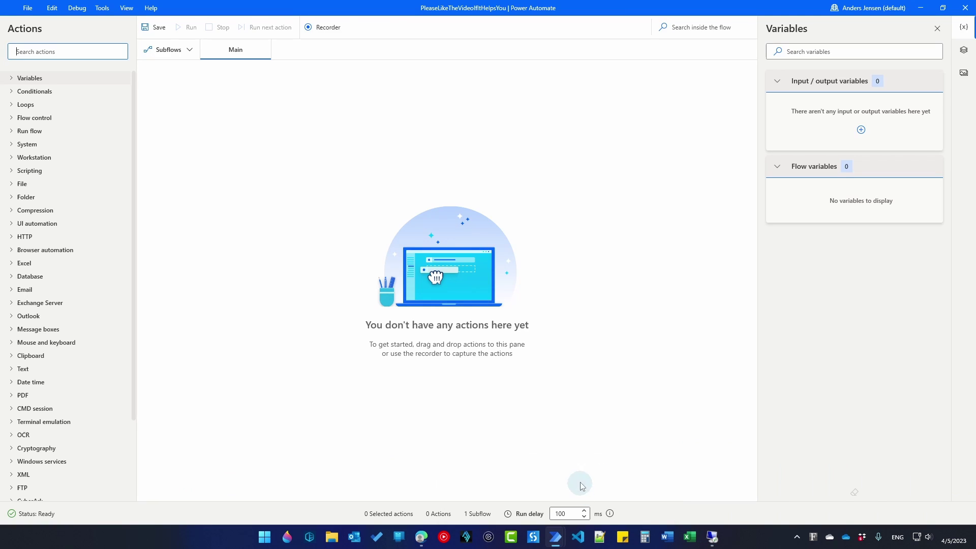
left_click(92, 58)
type("la")
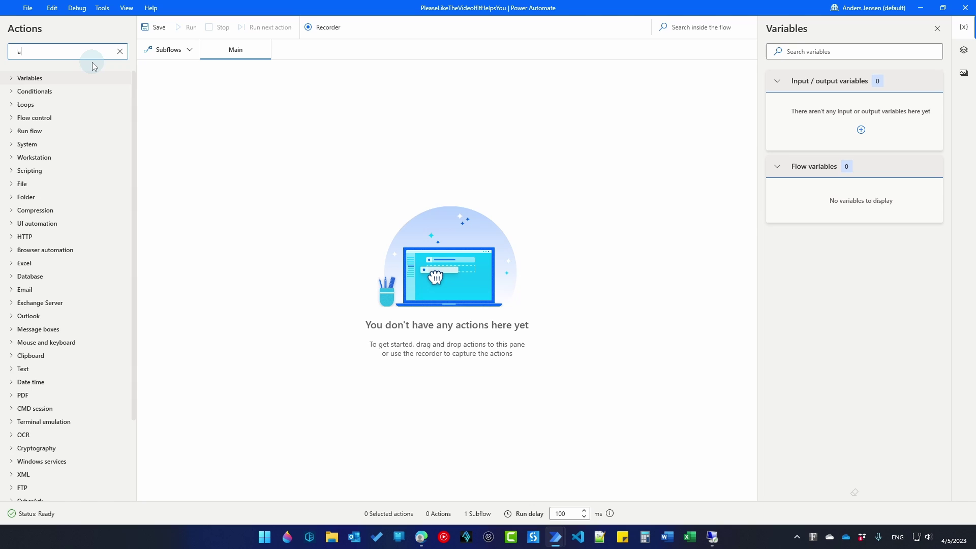
type("unch")
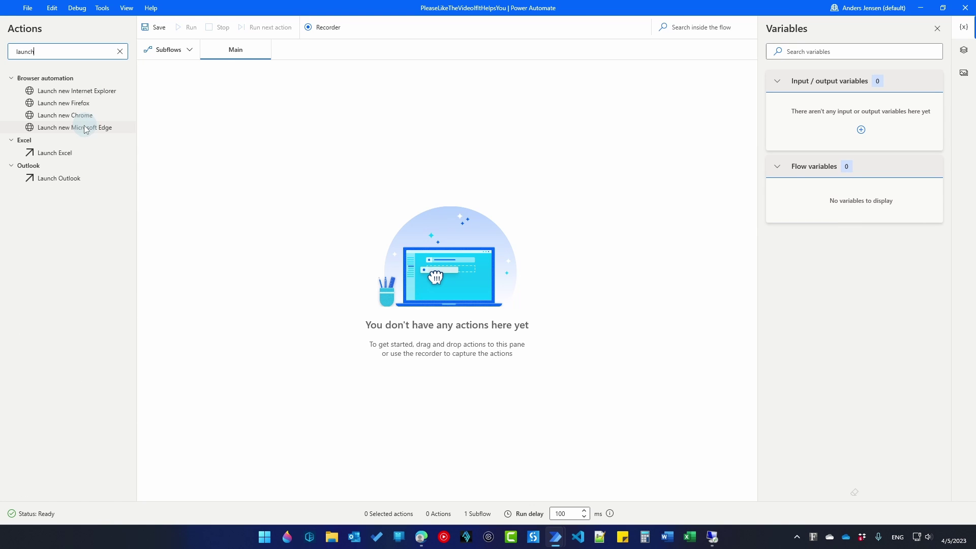
left_click_drag(89, 127, 362, 141)
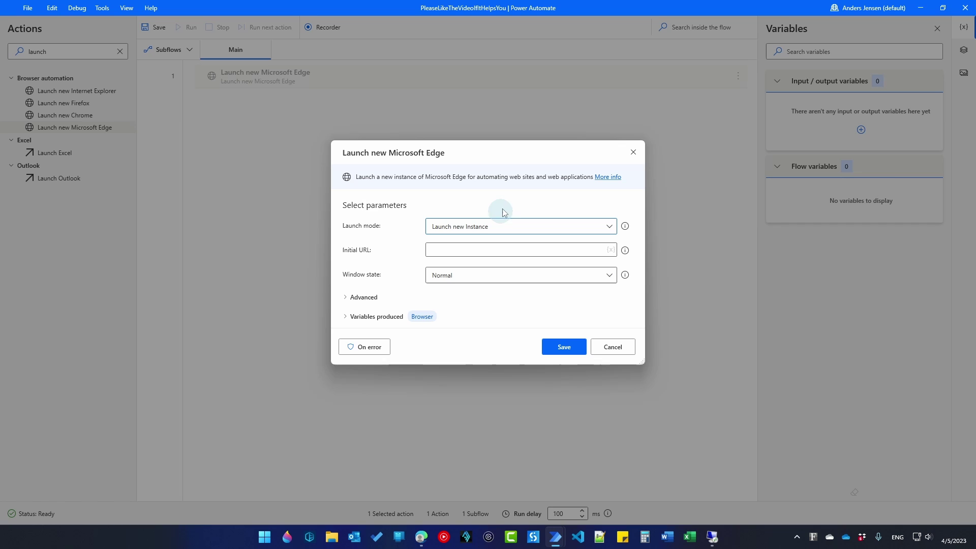
left_click(463, 250)
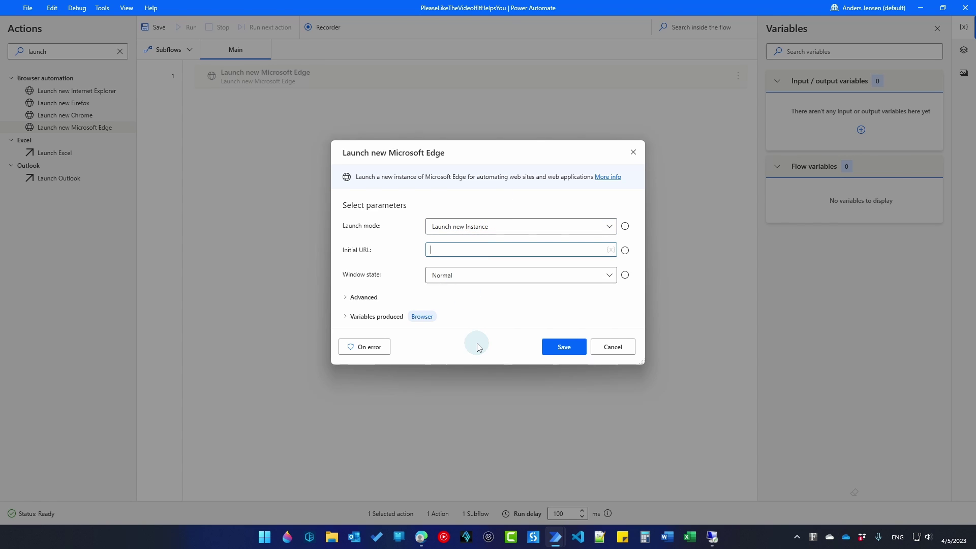
type("https://google.com/search?q=noma")
left_click(554, 349)
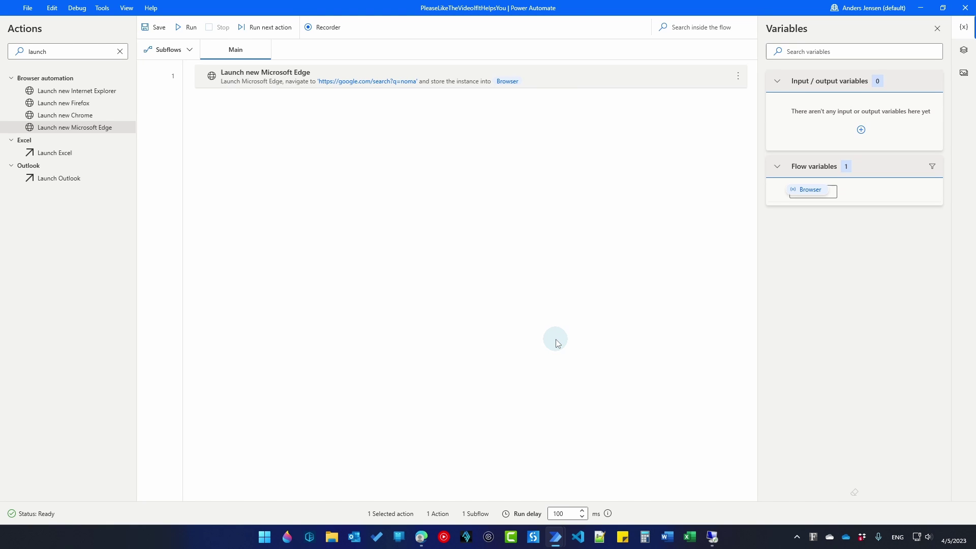
Test-run the flow so Edge shows Google results for noma, then start a new input/output variable.
left_click(189, 28)
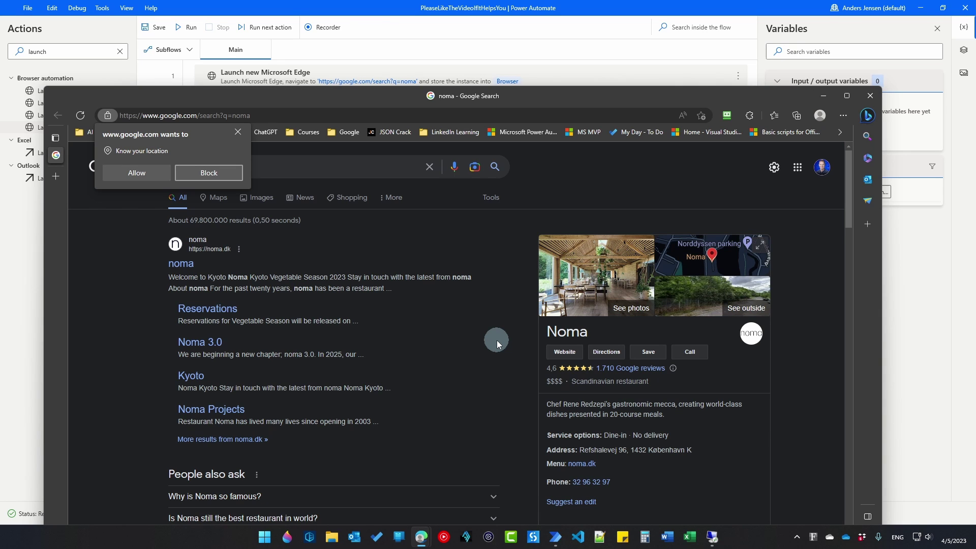
left_click(397, 15)
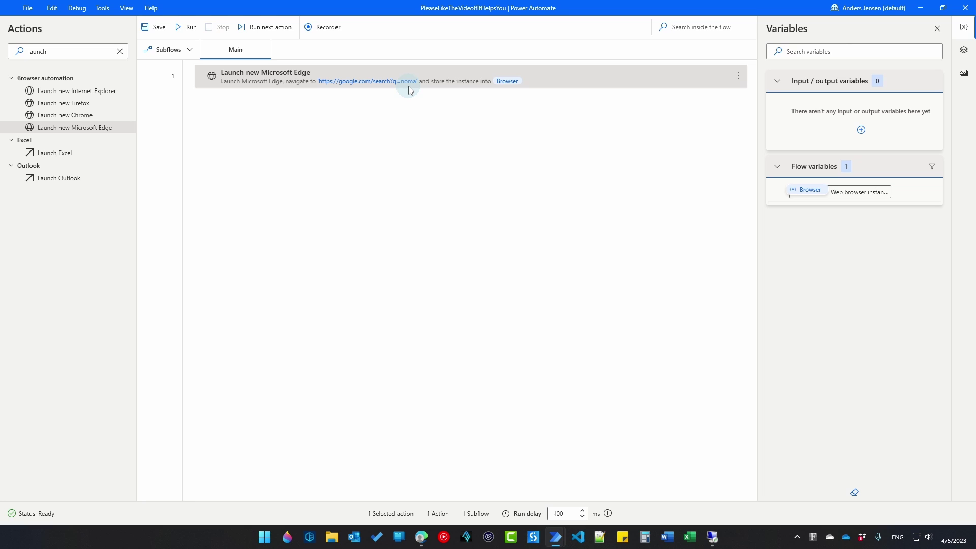
left_click(863, 132)
Create the Text input variable SearchTerm with external name SearchTerm and save it.
left_click(875, 153)
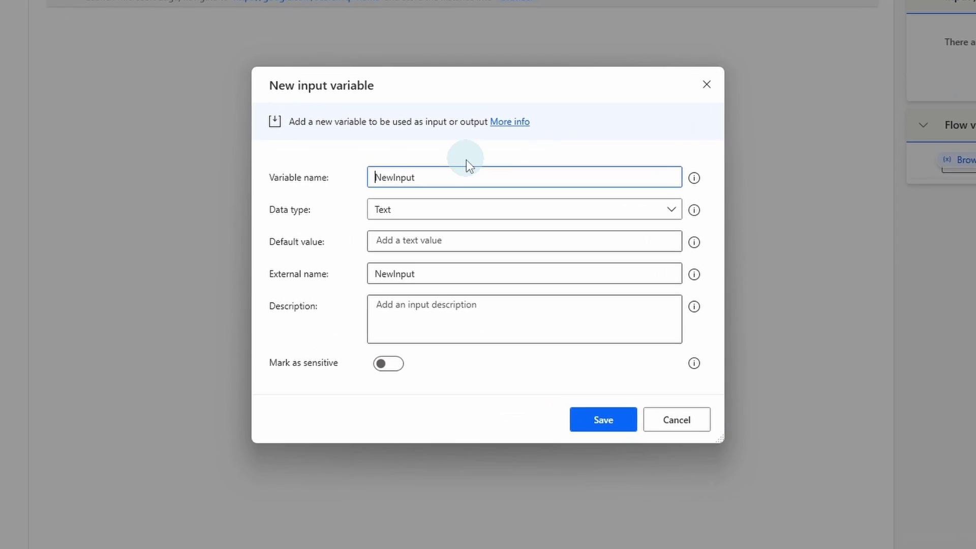
double_click(439, 176)
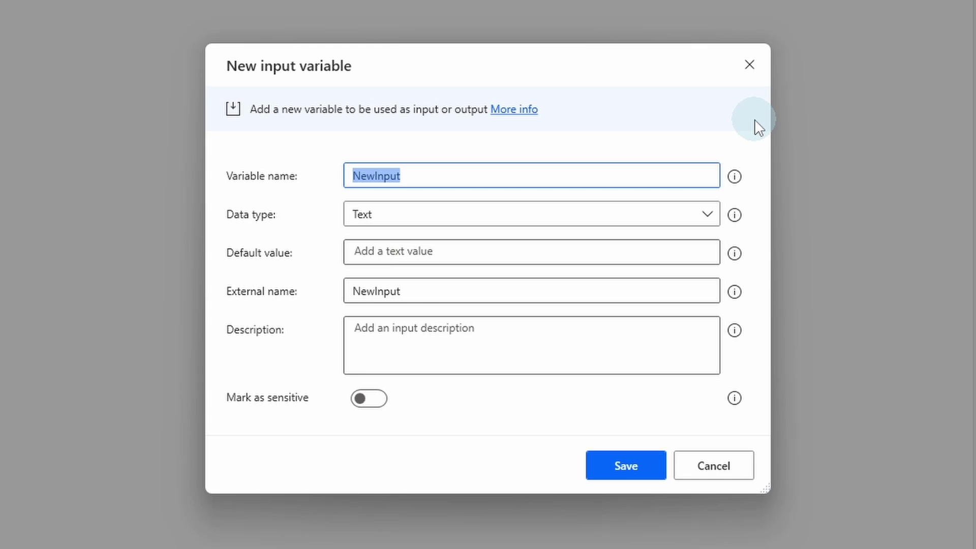
type("SearchTe")
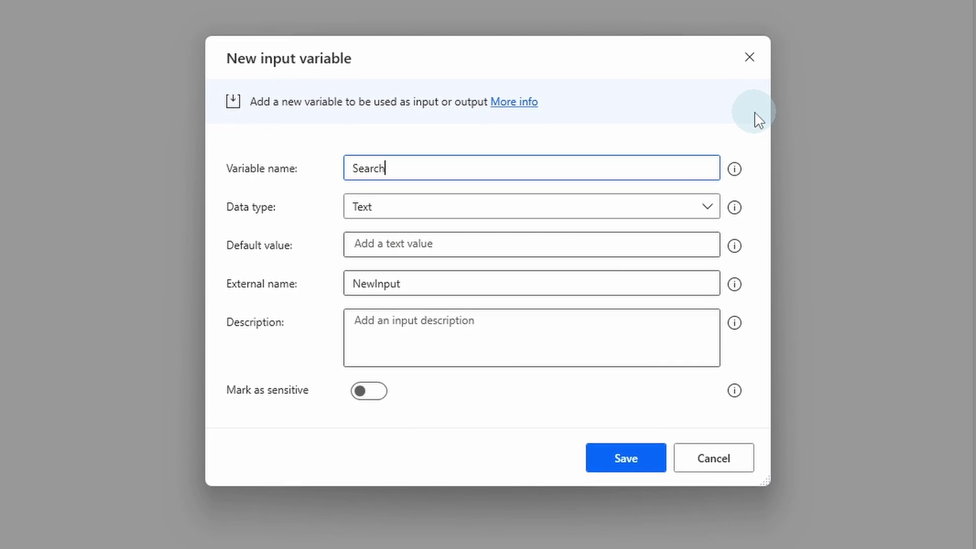
type("rm")
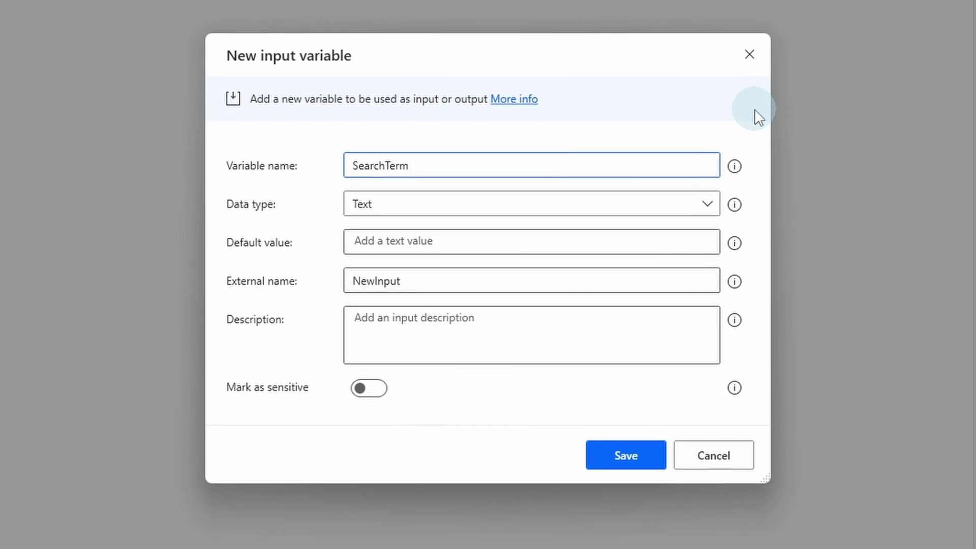
left_click_drag(420, 164, 353, 171)
key("ctrl+c")
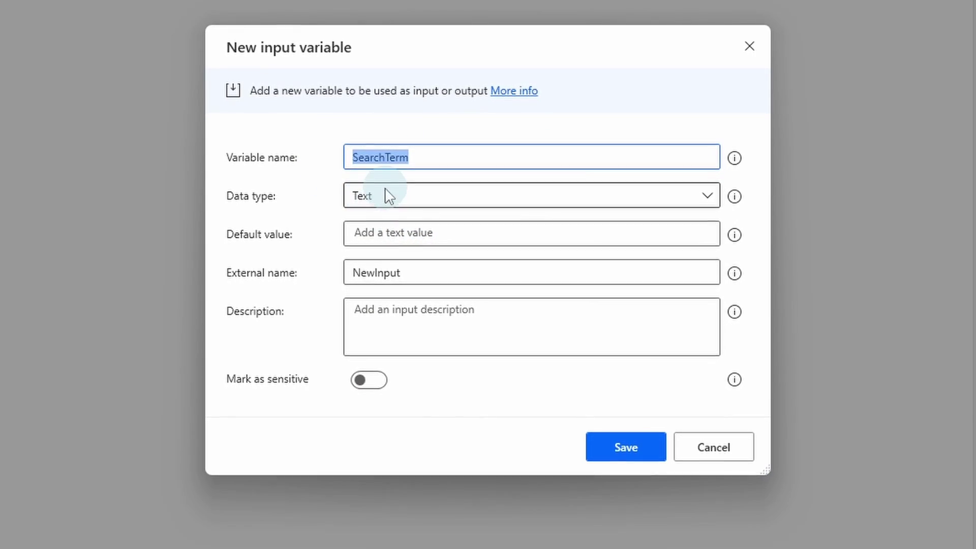
left_click_drag(423, 274, 336, 276)
key("ctrl+v")
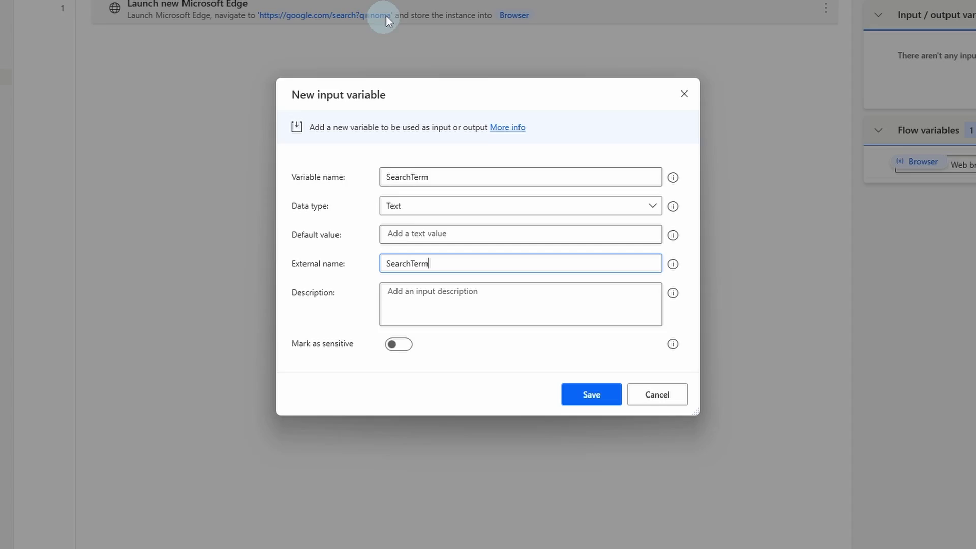
left_click(587, 388)
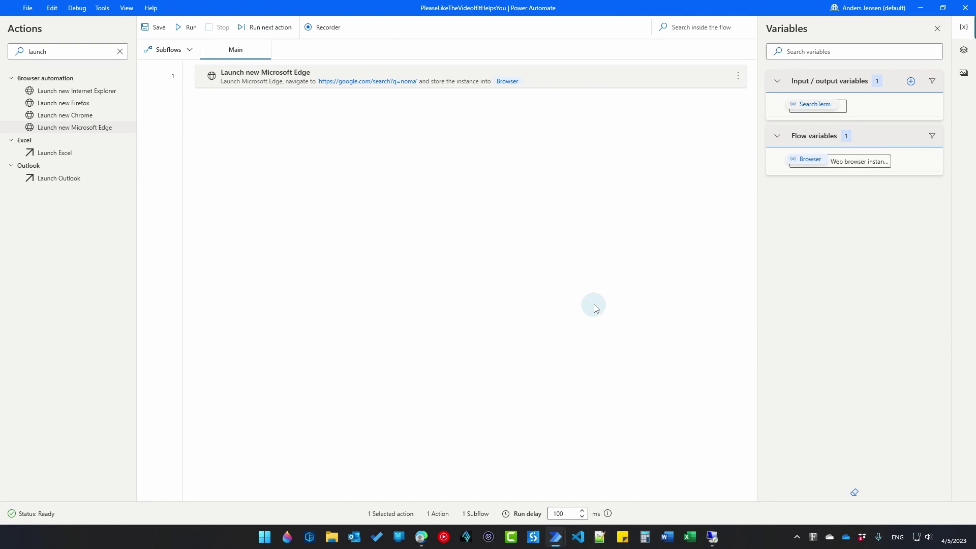
Replace 'noma' in the Edge launch step's Initial URL with the %SearchTerm% variable.
double_click(386, 82)
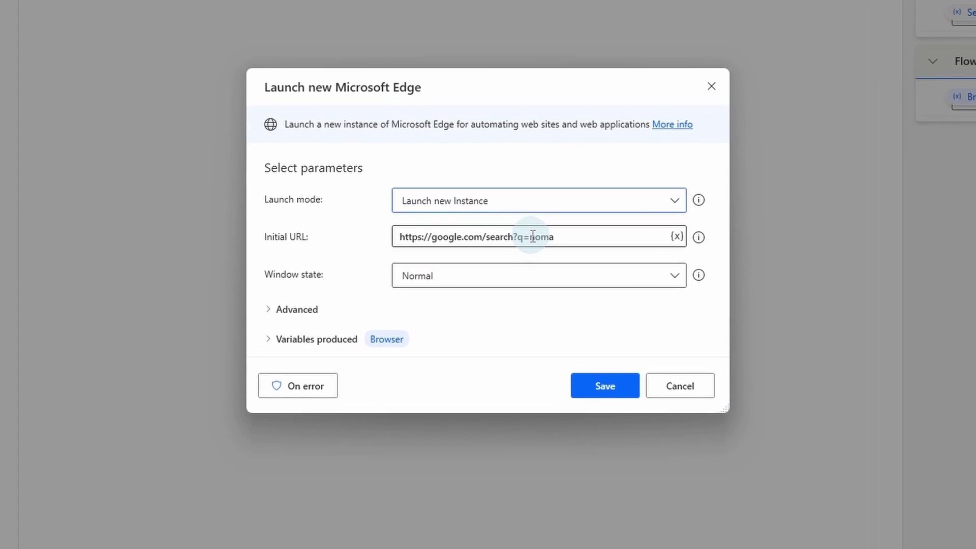
double_click(532, 237)
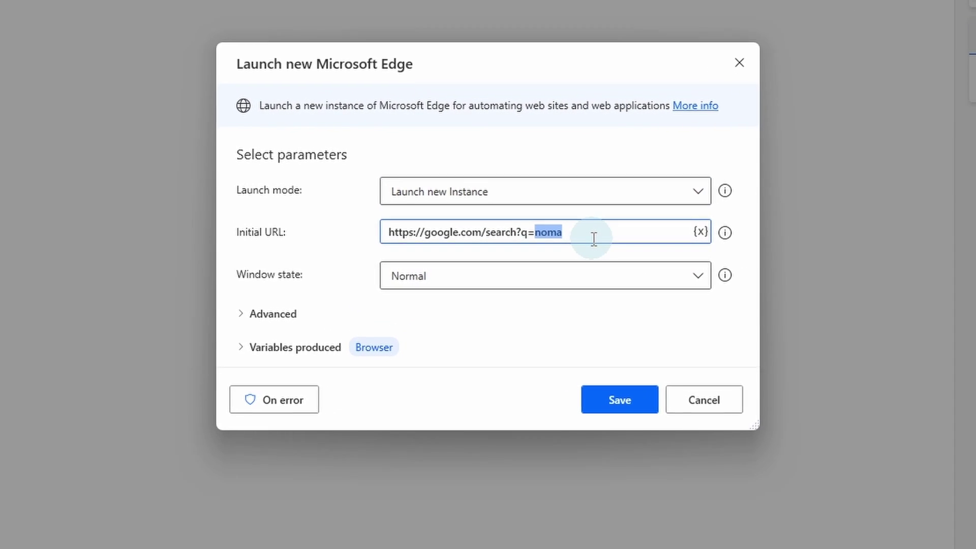
key("BackSpace")
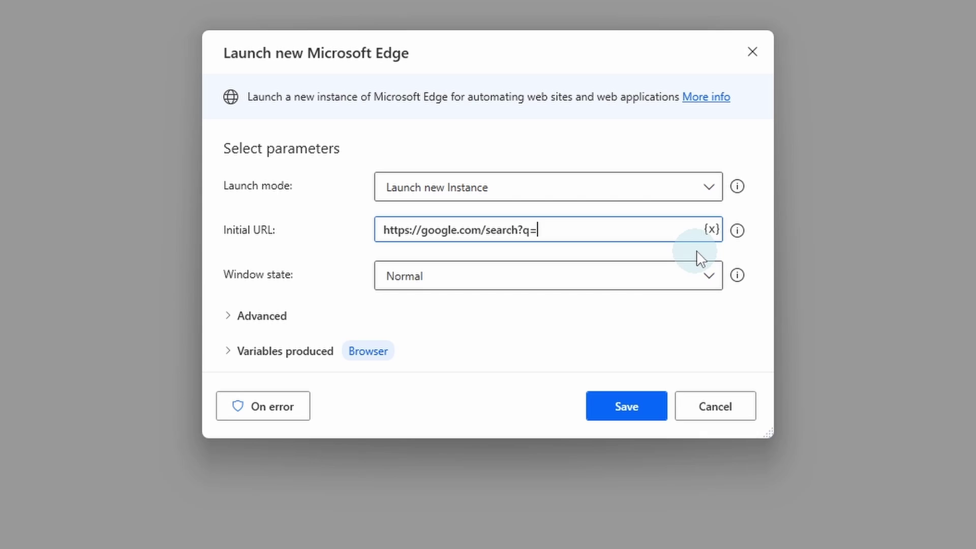
left_click(711, 230)
left_click(478, 378)
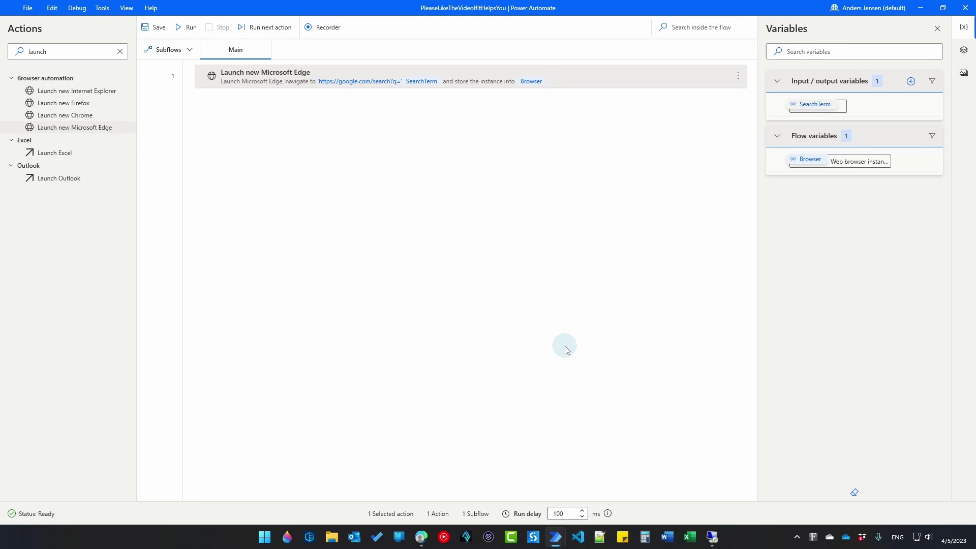
Create an output variable named AverageRating, with external name AverageRating.
left_click(911, 82)
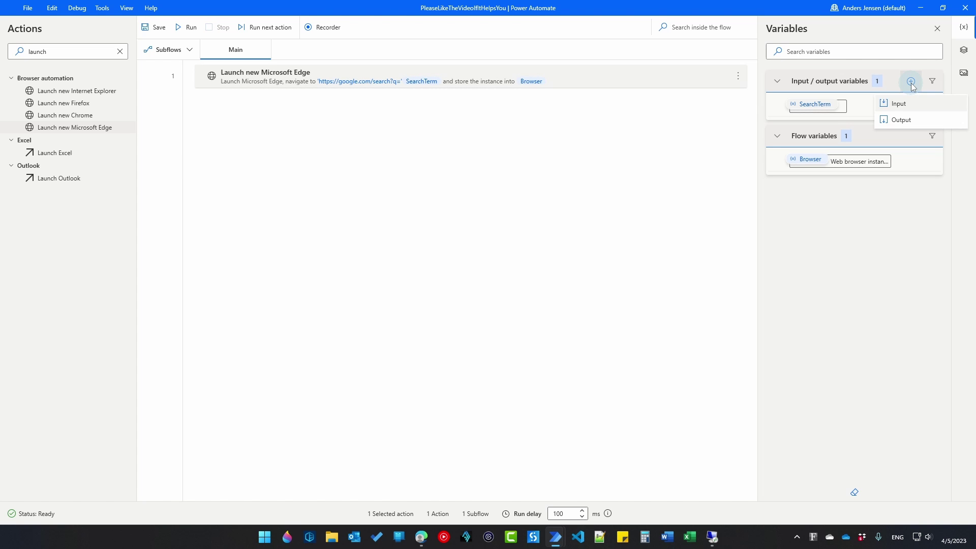
left_click(908, 118)
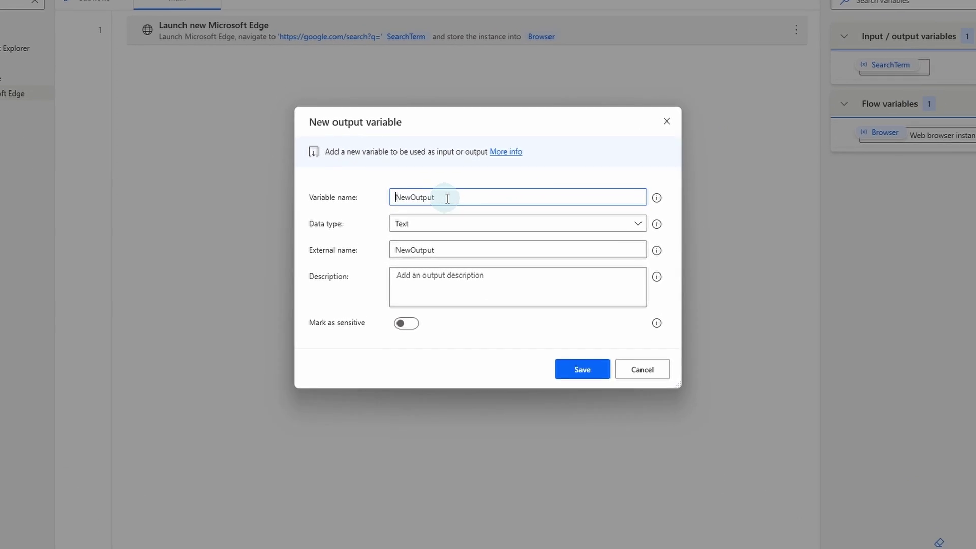
double_click(458, 204)
type("Avera")
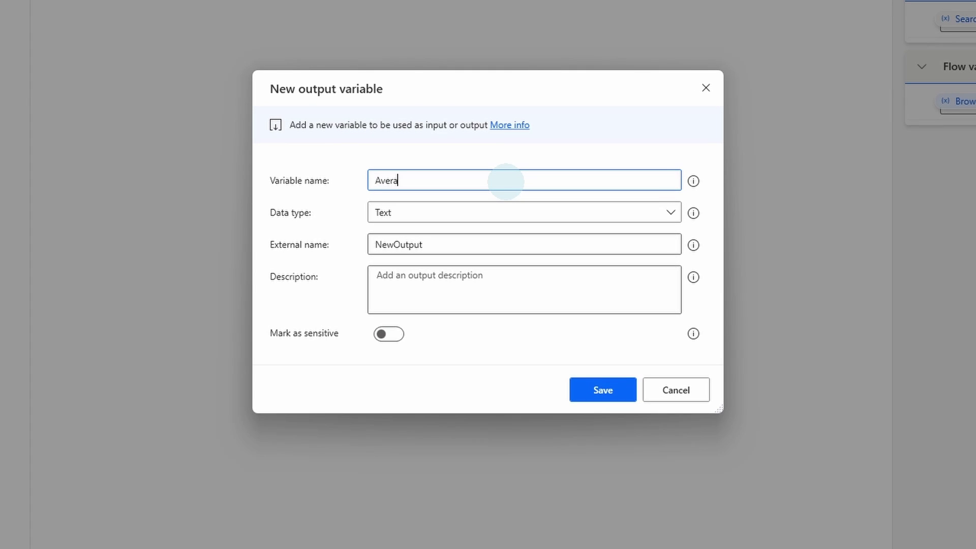
type("geRating")
left_click_drag(508, 182, 346, 179)
key("ctrl+c")
double_click(465, 244)
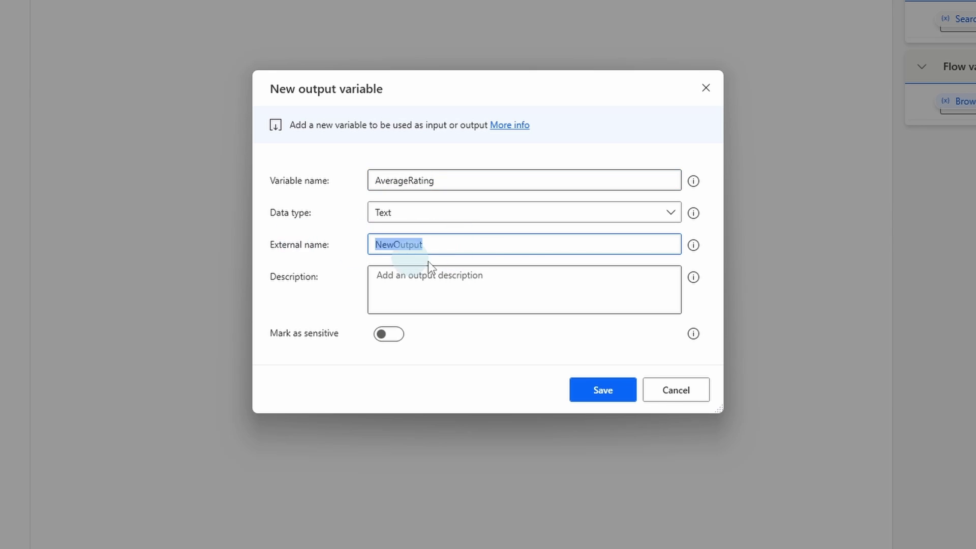
key("ctrl+v")
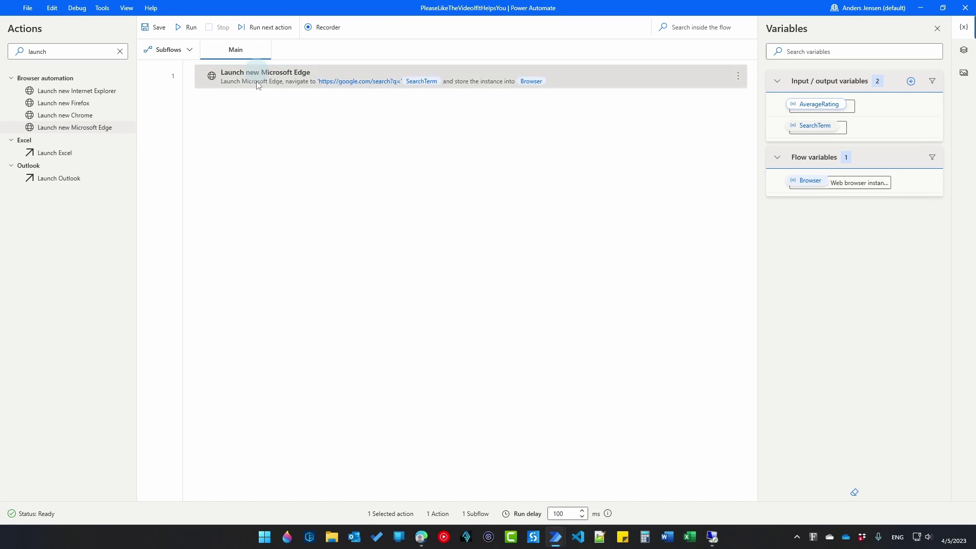
Add an Extract data from web page action as step 2.
triple_click(105, 53)
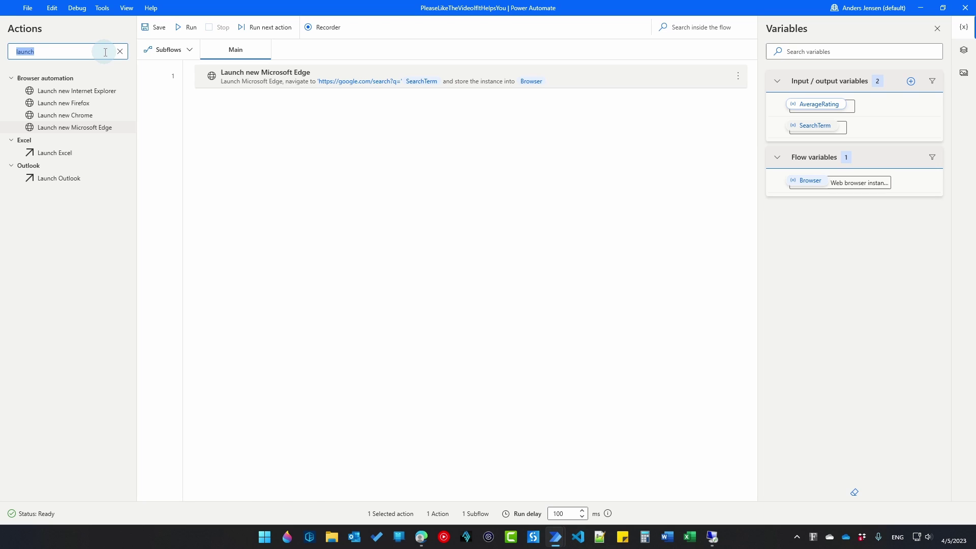
type("extract")
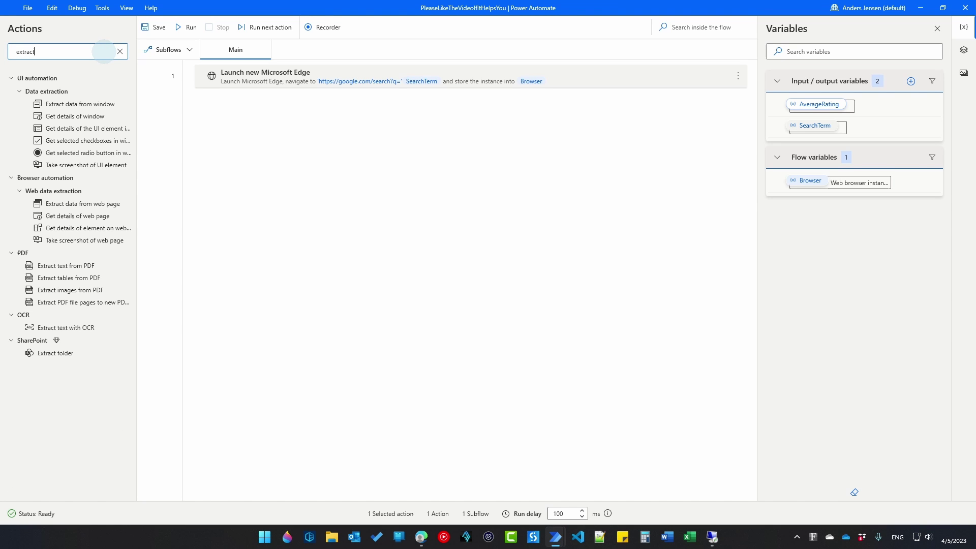
left_click_drag(93, 204, 343, 157)
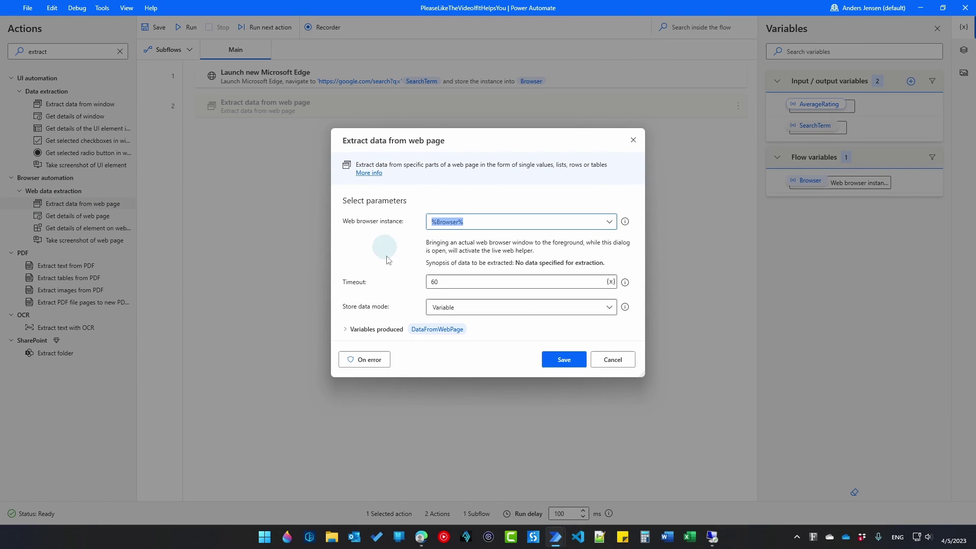
Extract the Google results page's 4,6 rating as text and finish the live extraction.
left_click(421, 537)
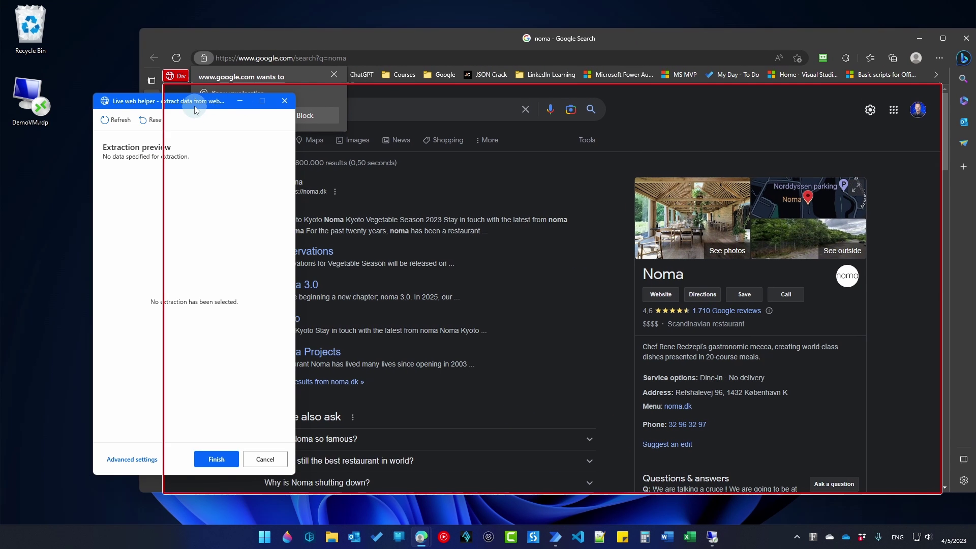
left_click_drag(188, 97, 129, 97)
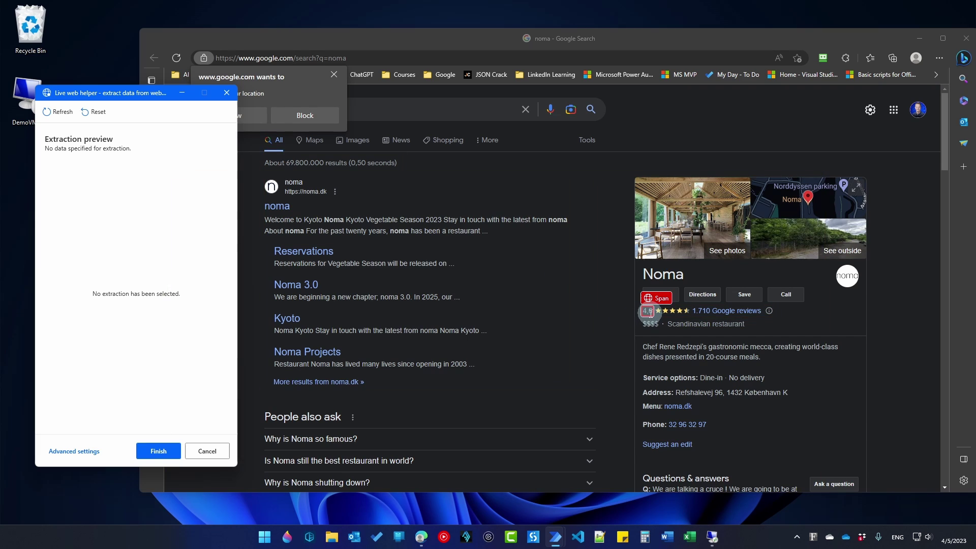
right_click(648, 311)
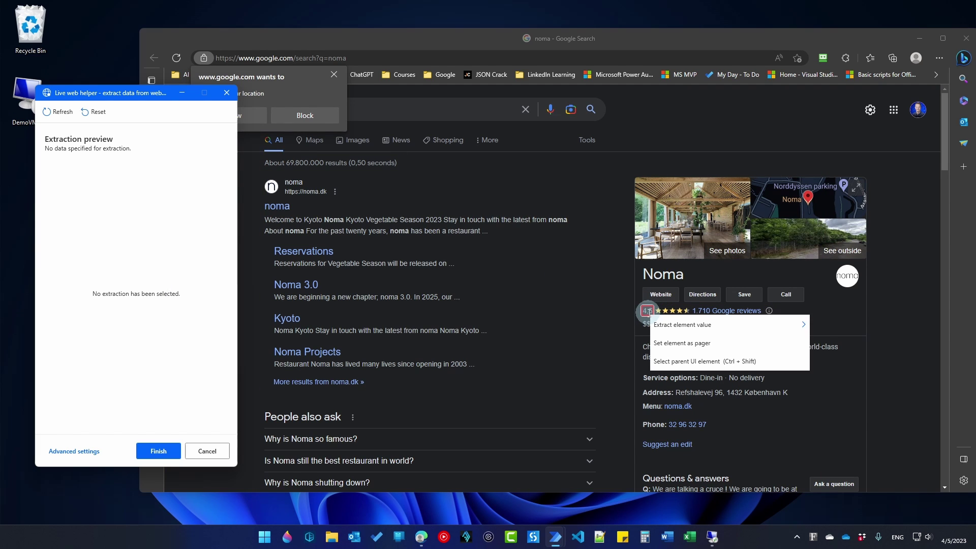
mouse_move(671, 326)
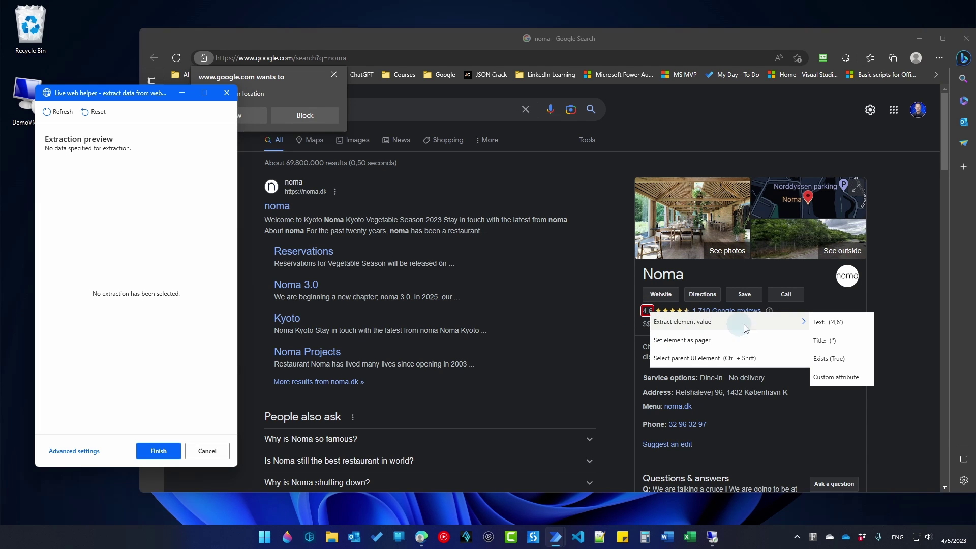
left_click(830, 323)
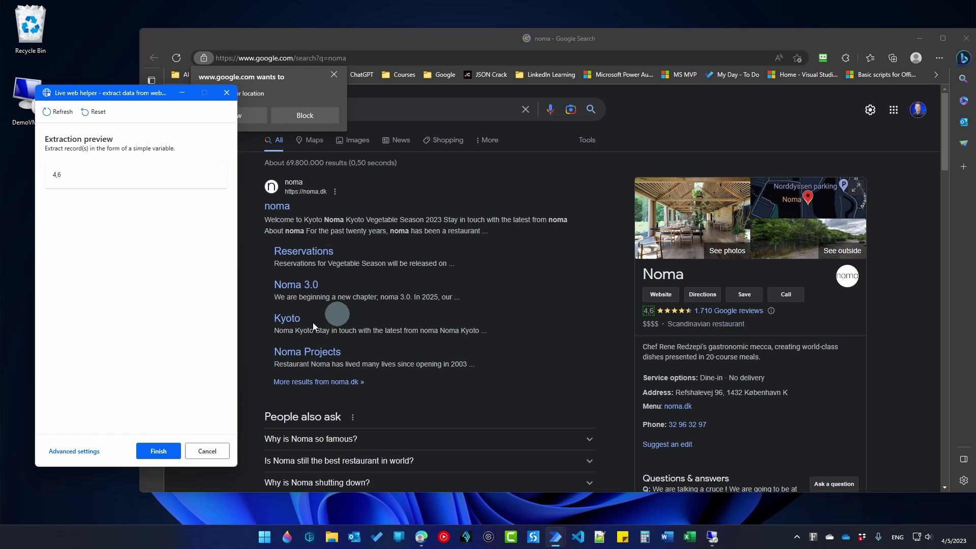
left_click(172, 452)
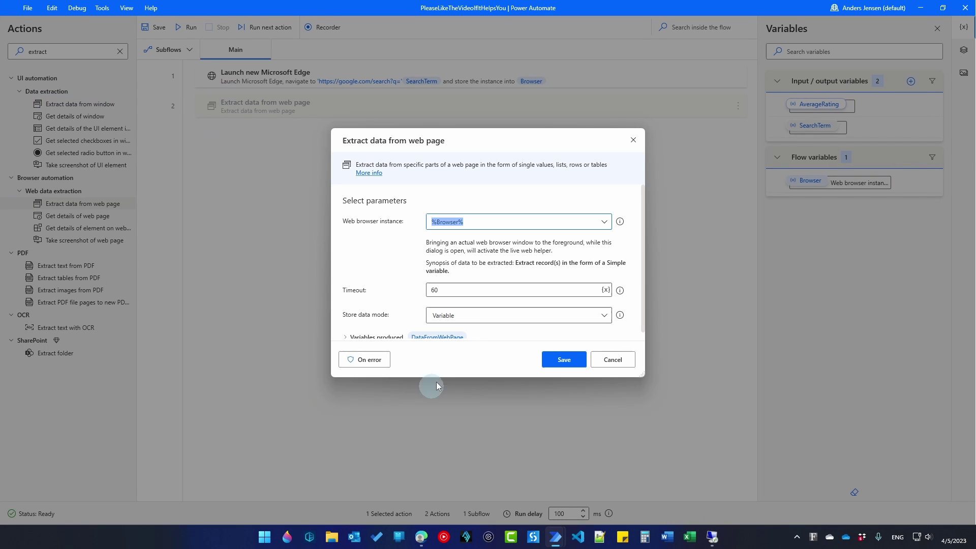
Store the extracted rating in the AverageRating variable and save step 2.
scroll(401, 297, "down", 1)
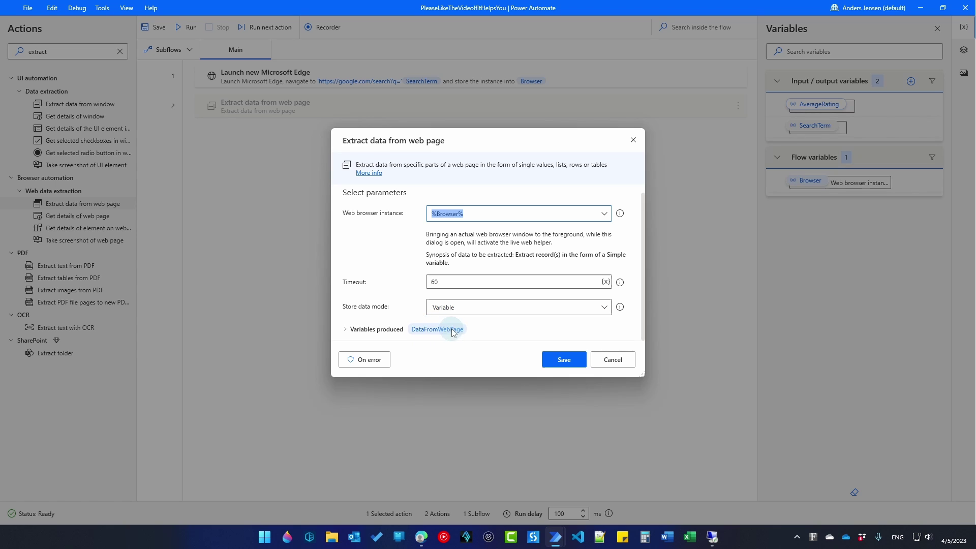
left_click(345, 329)
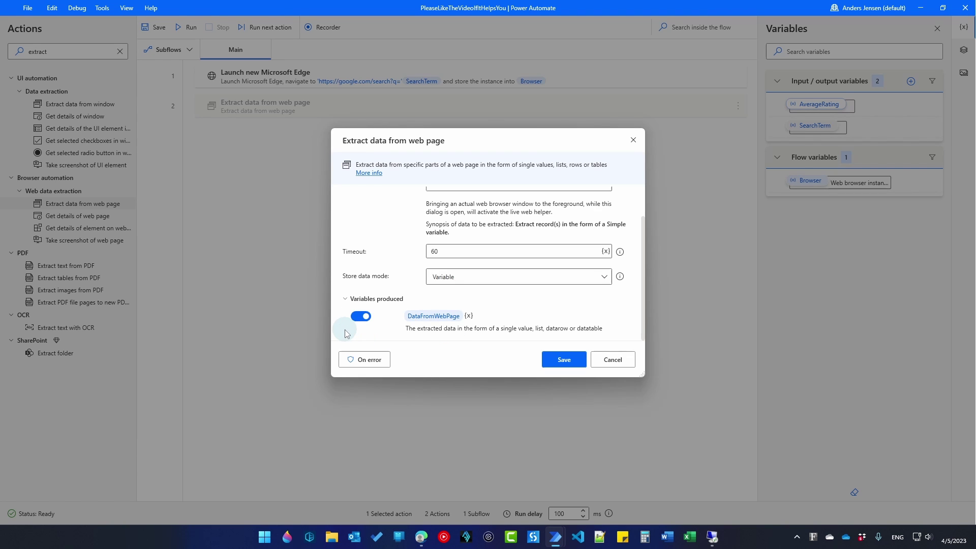
left_click(469, 316)
left_click(510, 379)
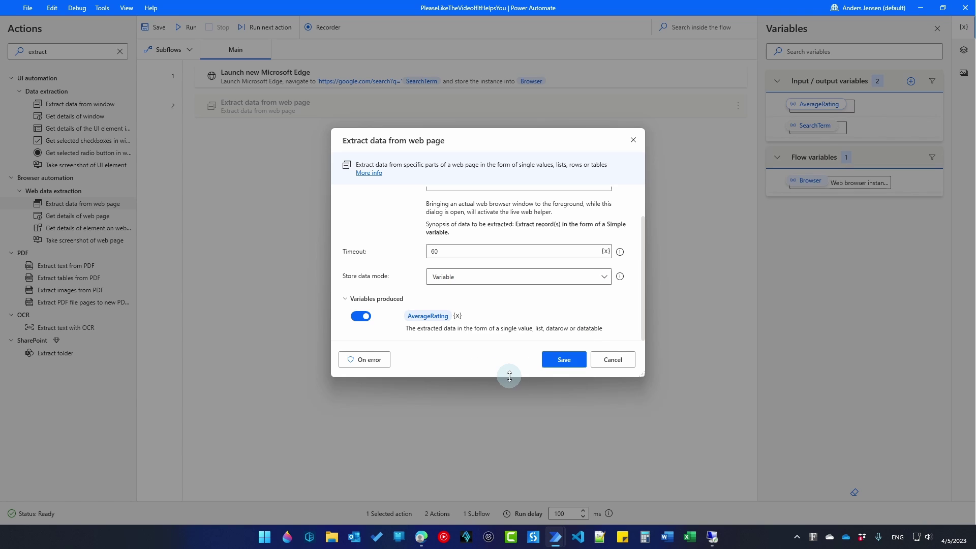
left_click(562, 361)
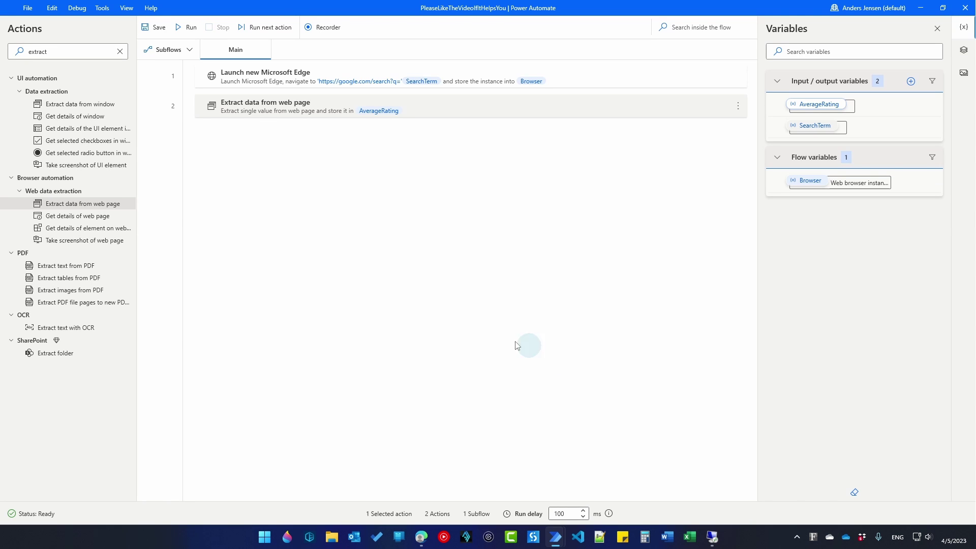
Add Close web browser for Browser as step 3 and save the desktop flow.
double_click(93, 50)
type("close")
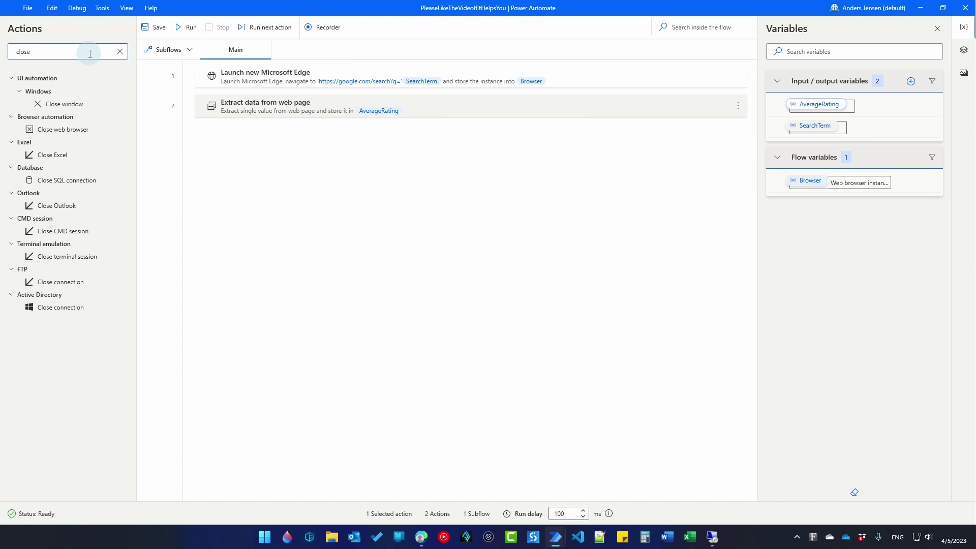
left_click_drag(60, 131, 349, 153)
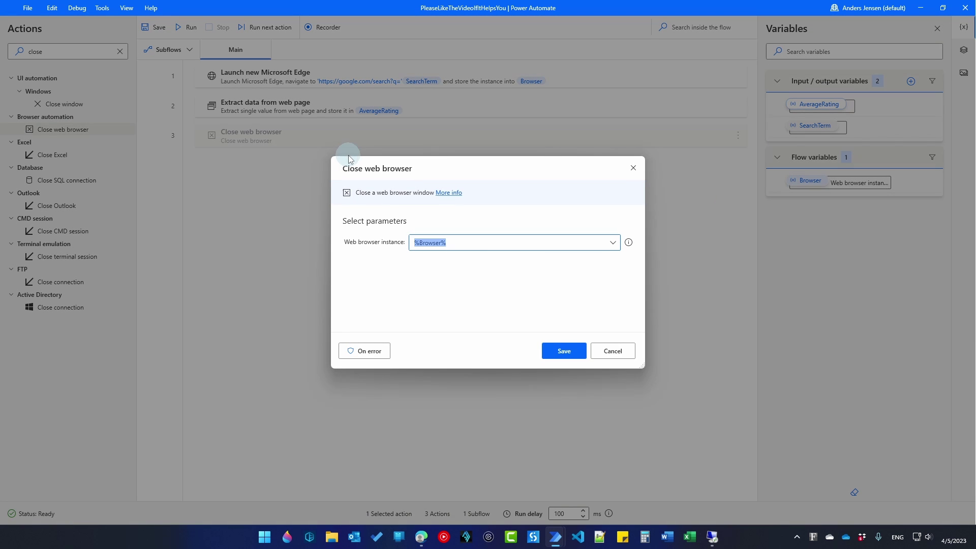
left_click(553, 361)
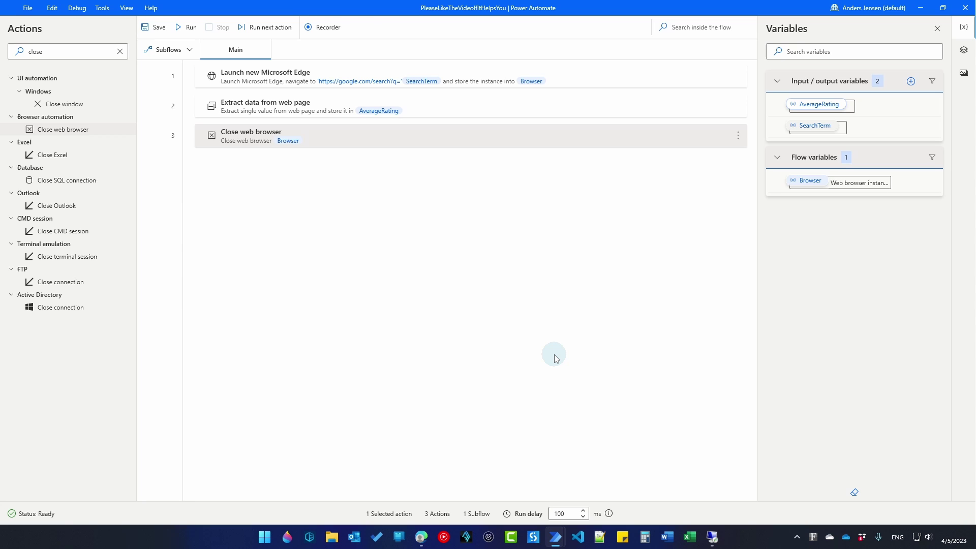
left_click(162, 30)
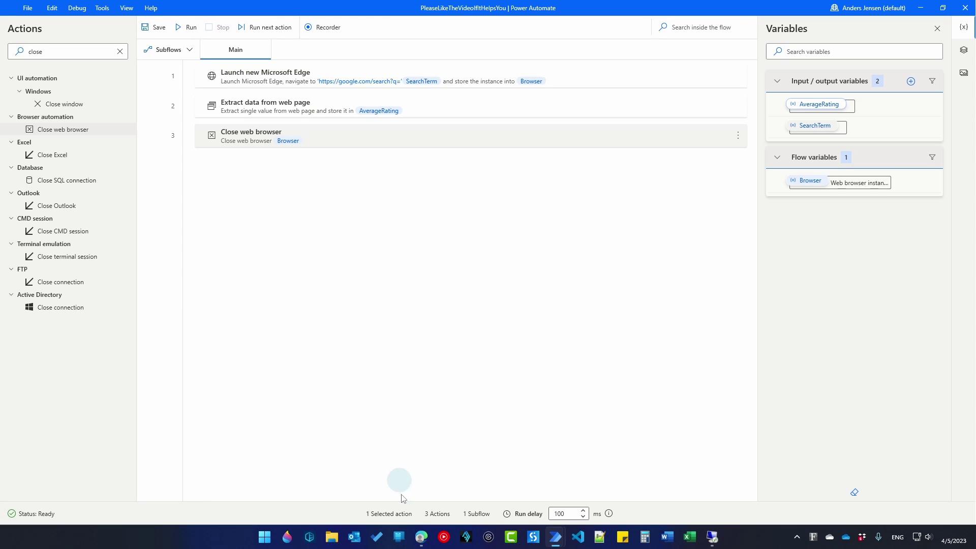
Go to powerautomate.com in the Edge window and maximize it.
mouse_move(421, 537)
left_click(437, 473)
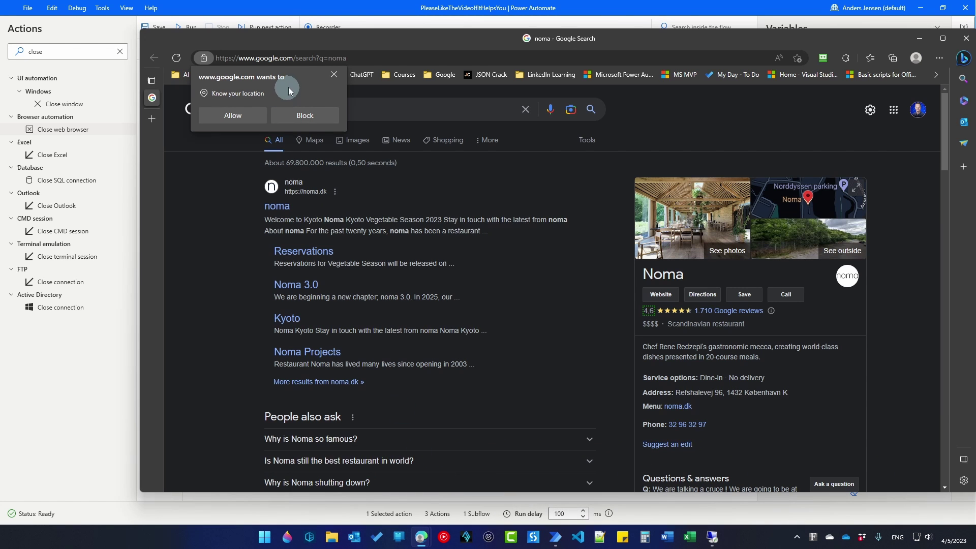
left_click(322, 59)
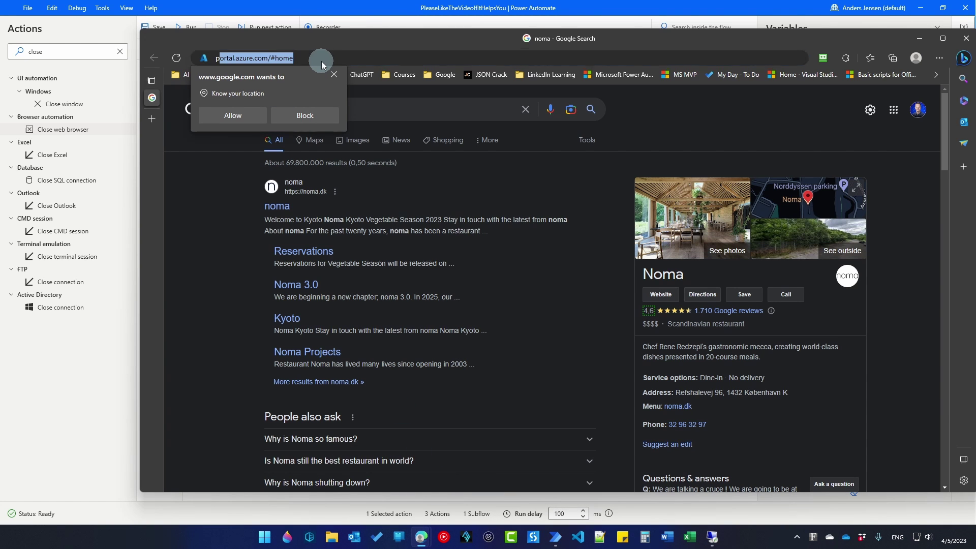
type("powerauo")
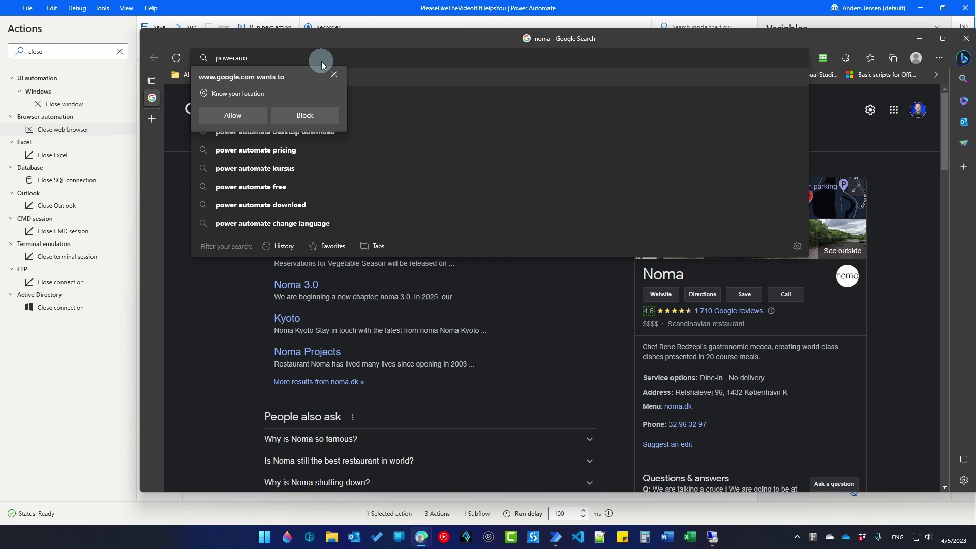
key("BackSpace")
type("tomate.com")
key("Return")
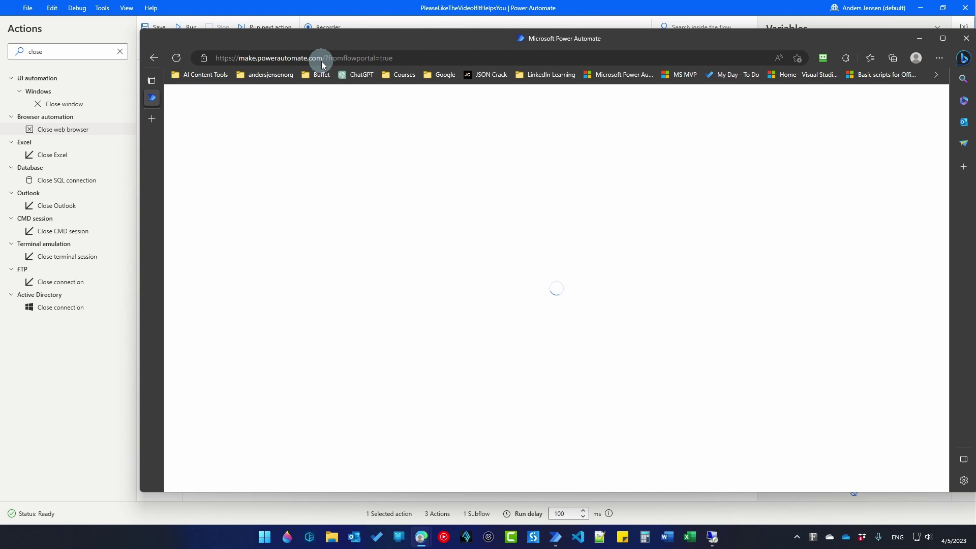
key("super+Up")
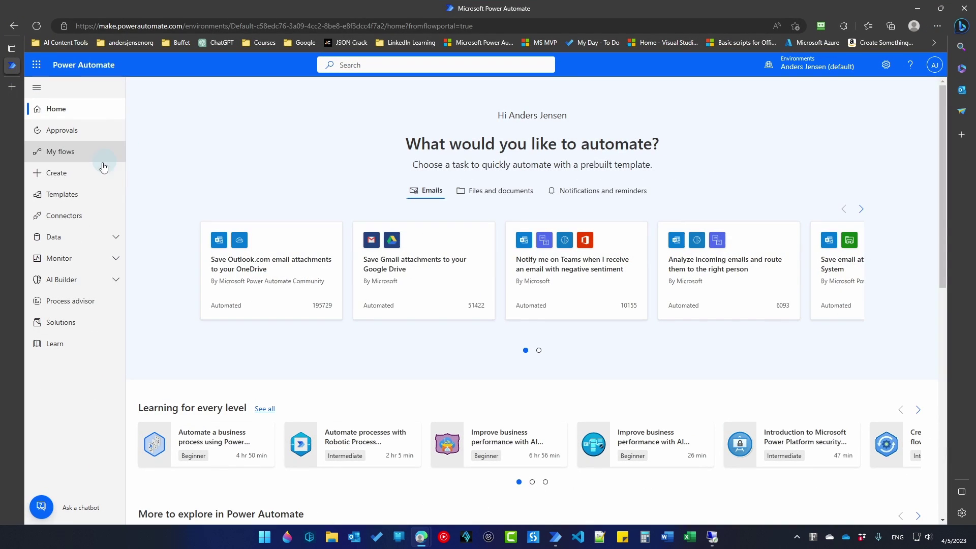
Create an instant cloud flow named TwoWayCommunicationTest with the Manually trigger a flow trigger.
left_click(90, 174)
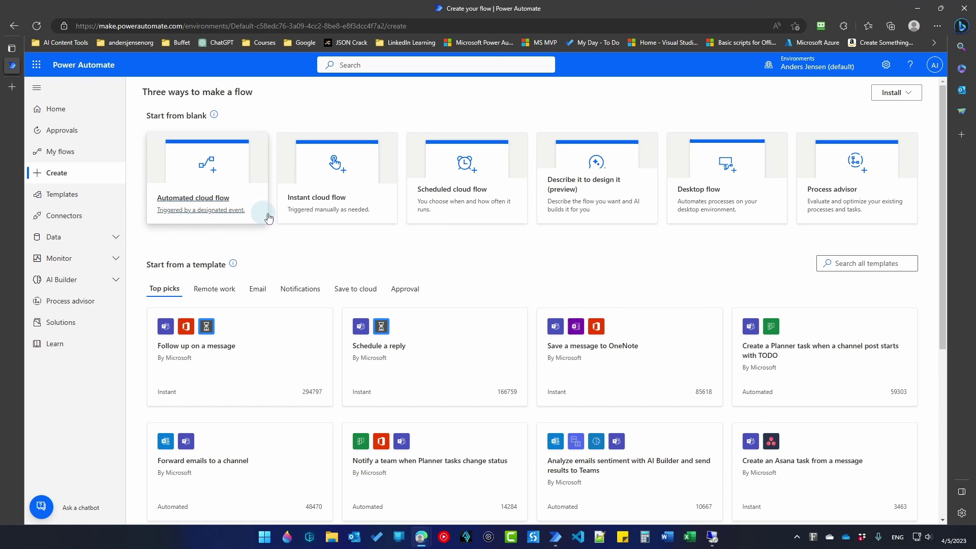
left_click(308, 211)
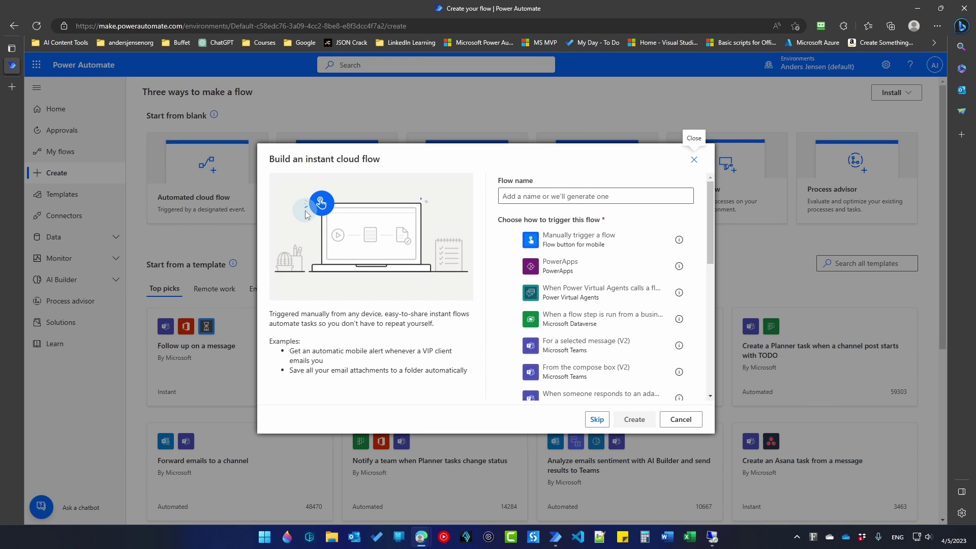
left_click(530, 196)
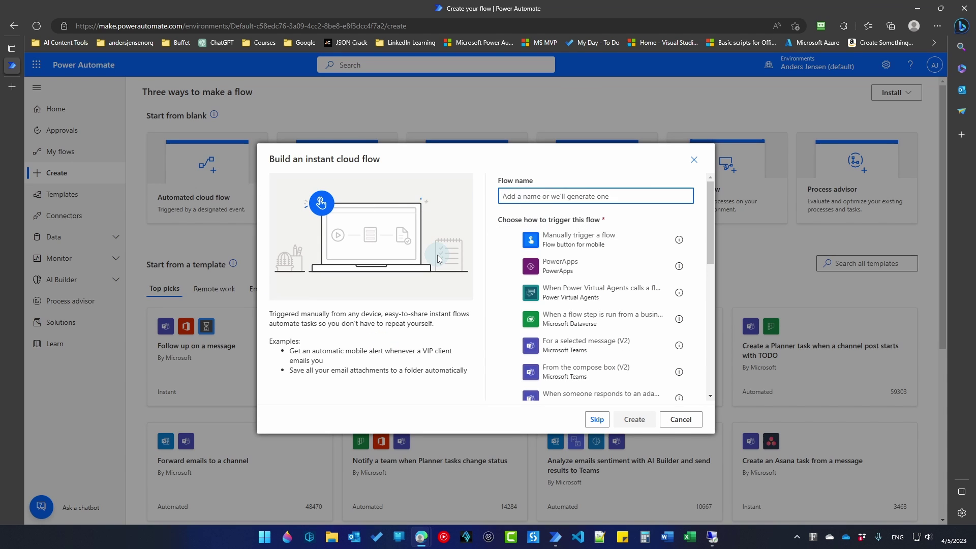
type("TwoWayCommunicationTest")
left_click(594, 247)
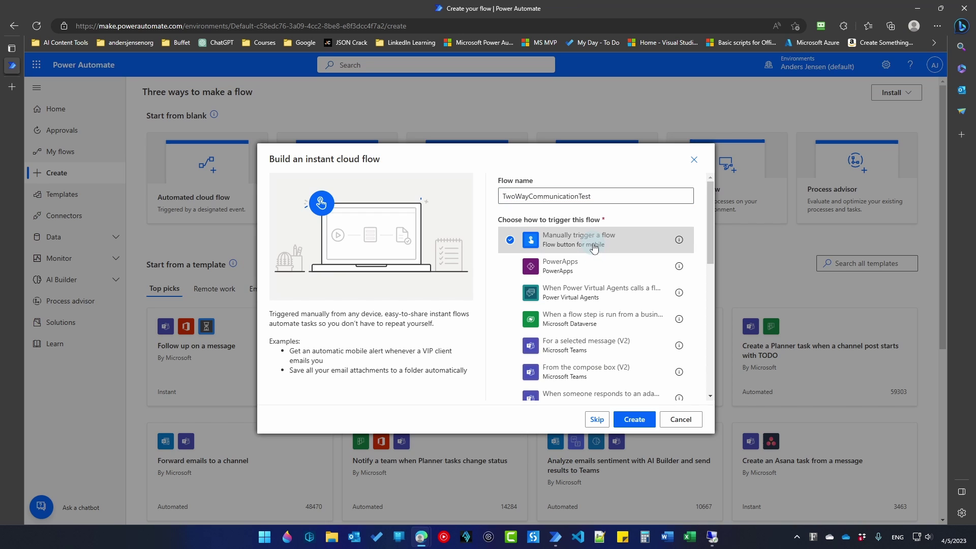
left_click(630, 425)
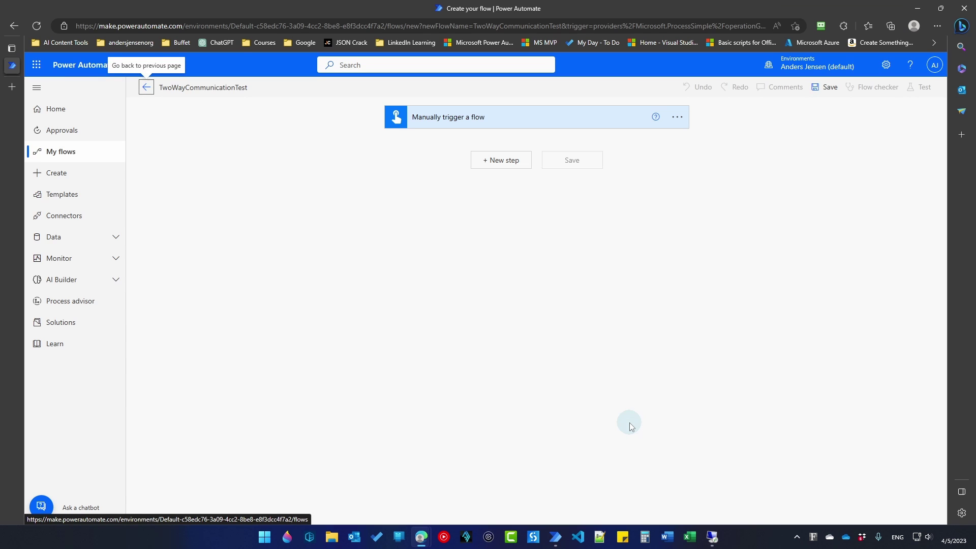
Add a Run a flow built with Power Automate for desktop step using PleaseLikeTheVideoIfItHelpsYou.
left_click(508, 165)
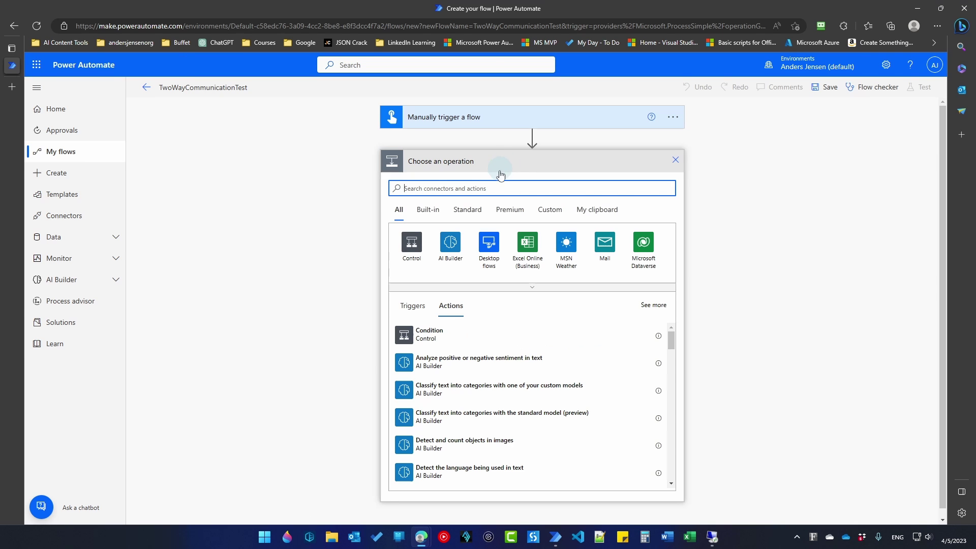
left_click(490, 180)
type("run a flow built")
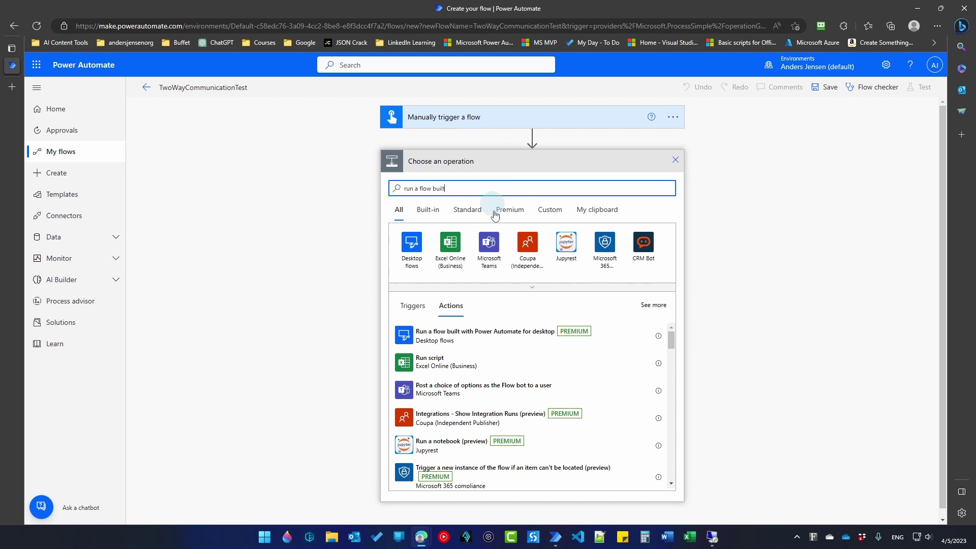
left_click(501, 336)
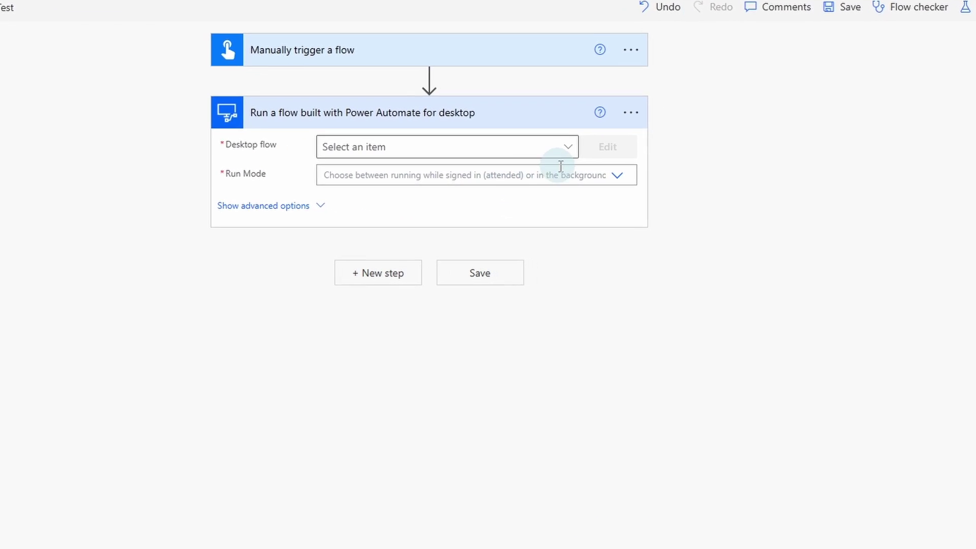
left_click(564, 148)
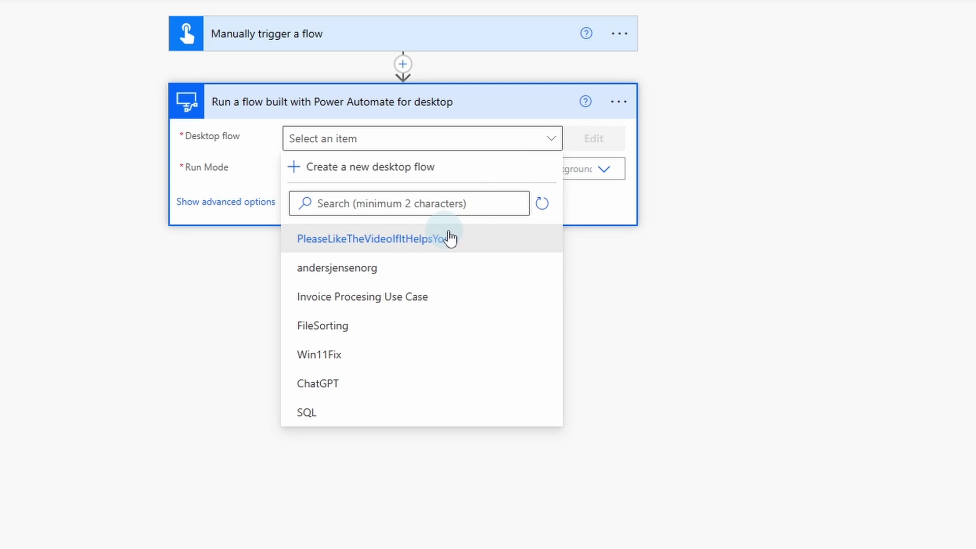
left_click(476, 240)
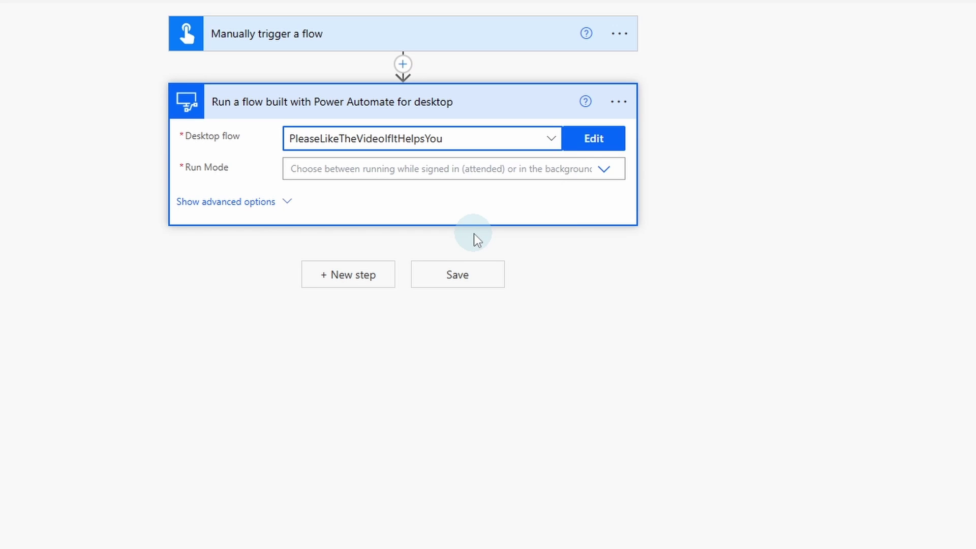
left_click(604, 175)
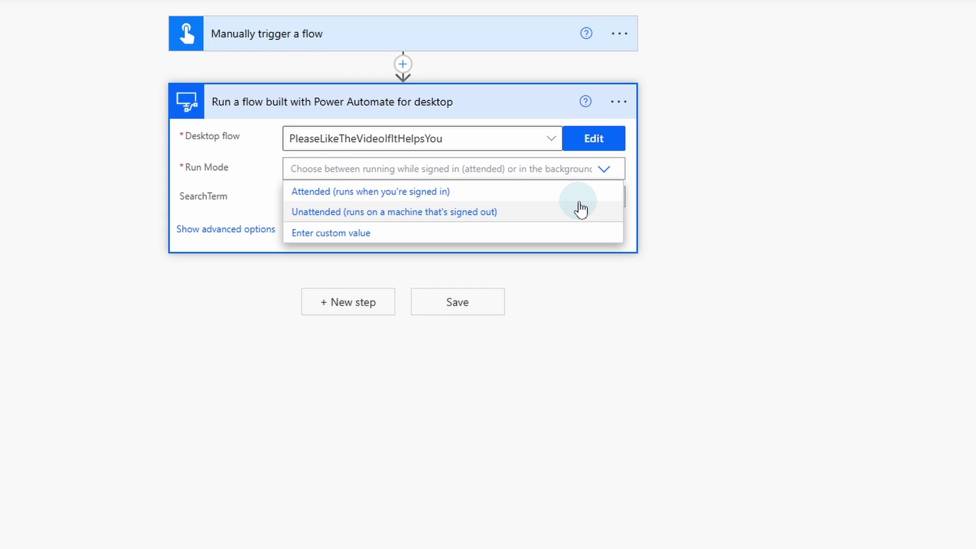
Set attended run mode, pick DemoVM for a new desktop flows connection, then show its remote session.
left_click(469, 193)
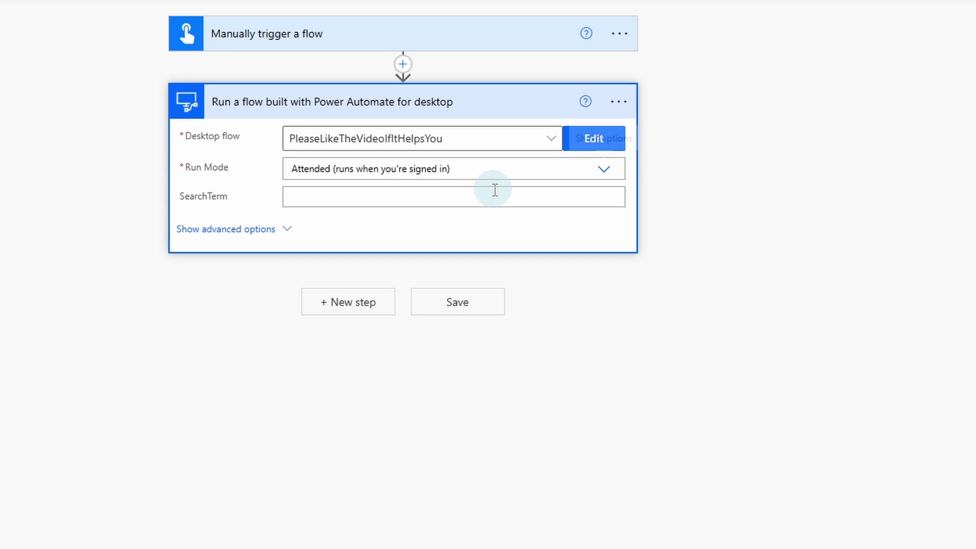
left_click(620, 104)
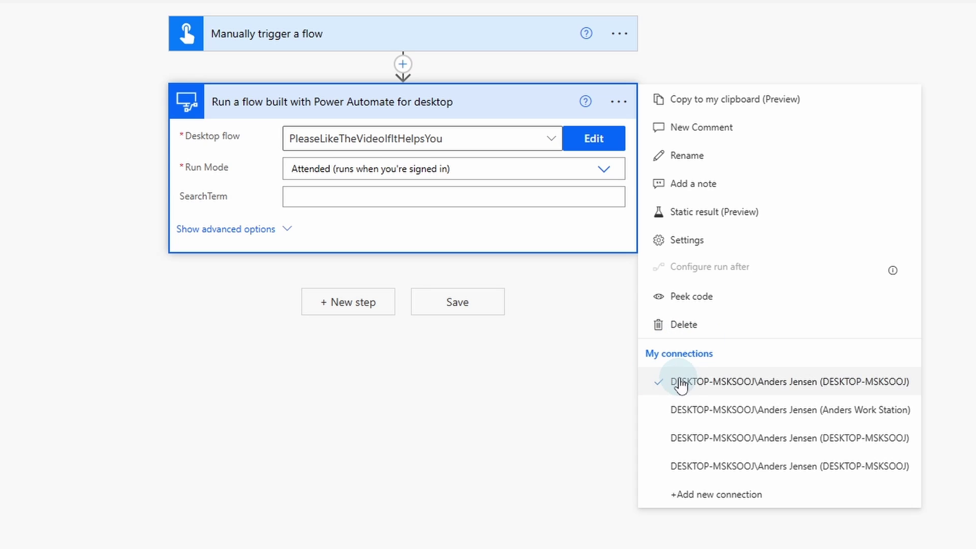
left_click(715, 496)
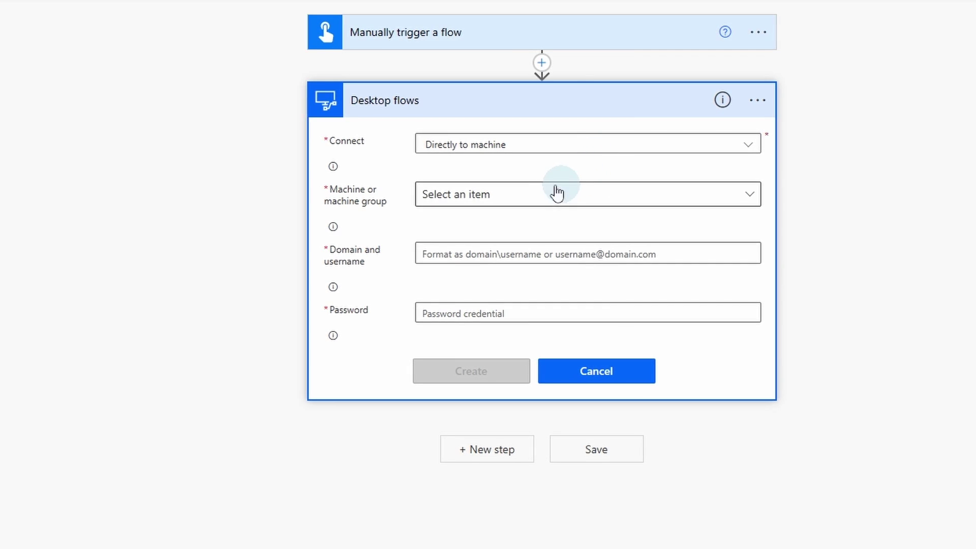
left_click(751, 201)
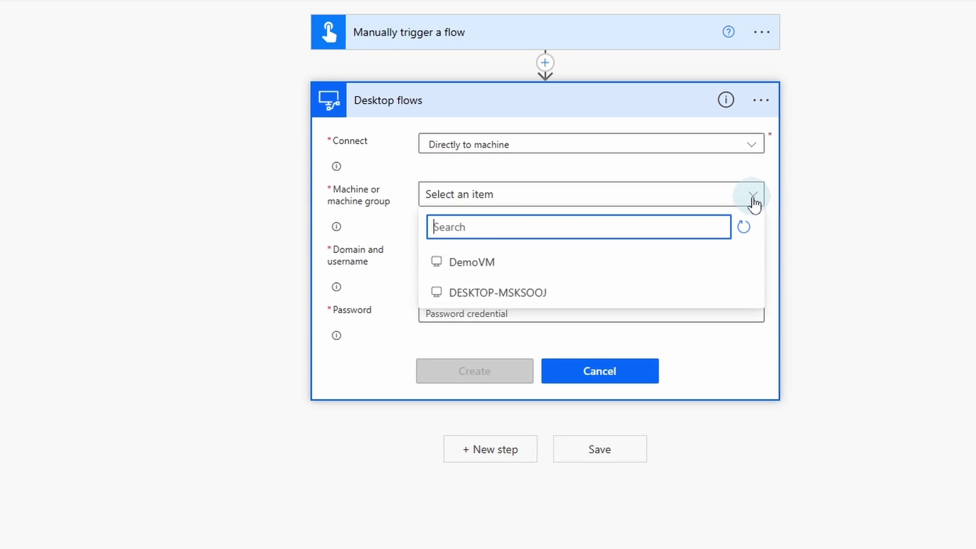
left_click(551, 270)
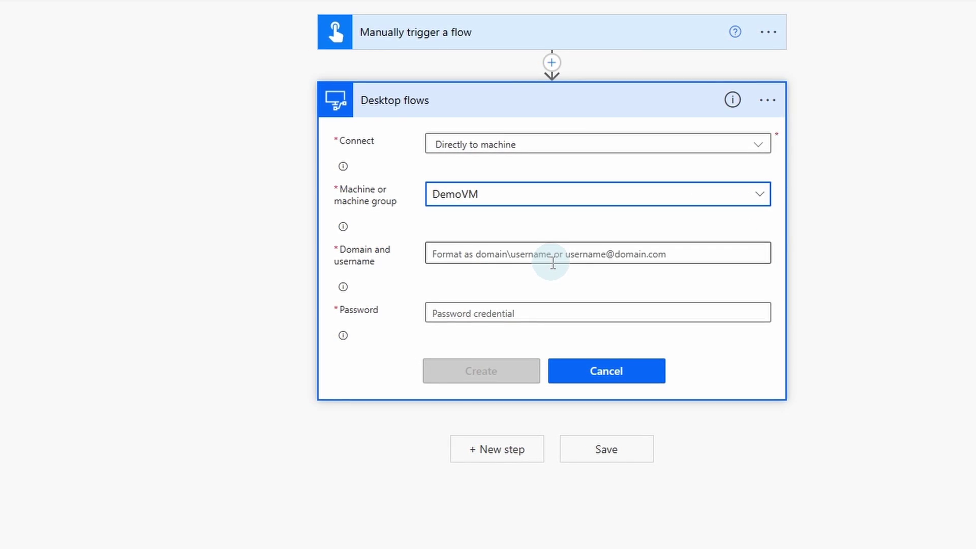
left_click(514, 251)
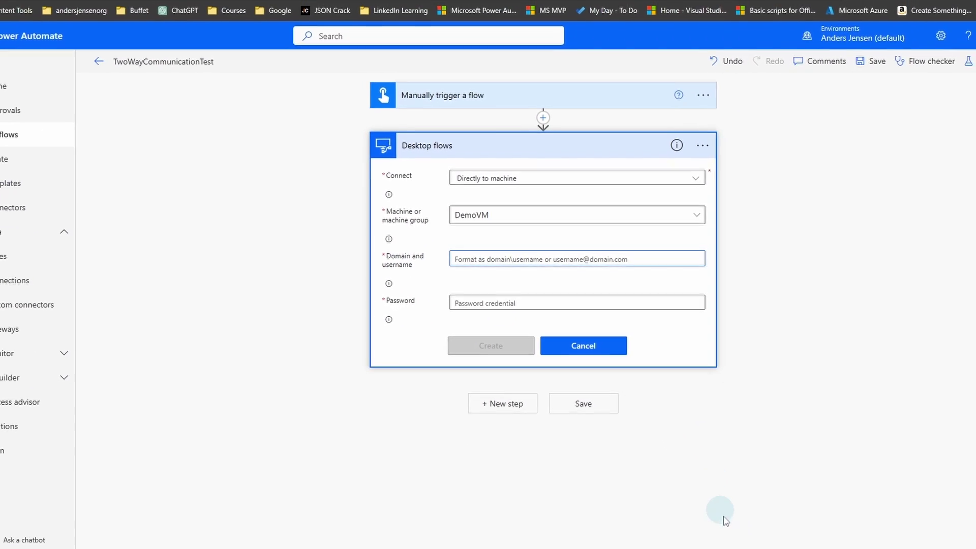
left_click(716, 535)
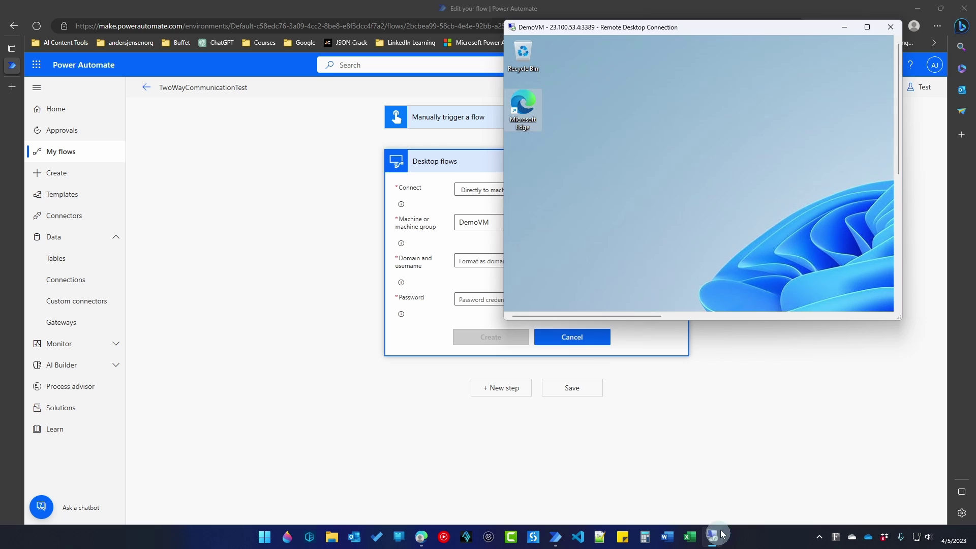
Maximize the DemoVM remote session and open Command Prompt from Start search.
left_click(868, 28)
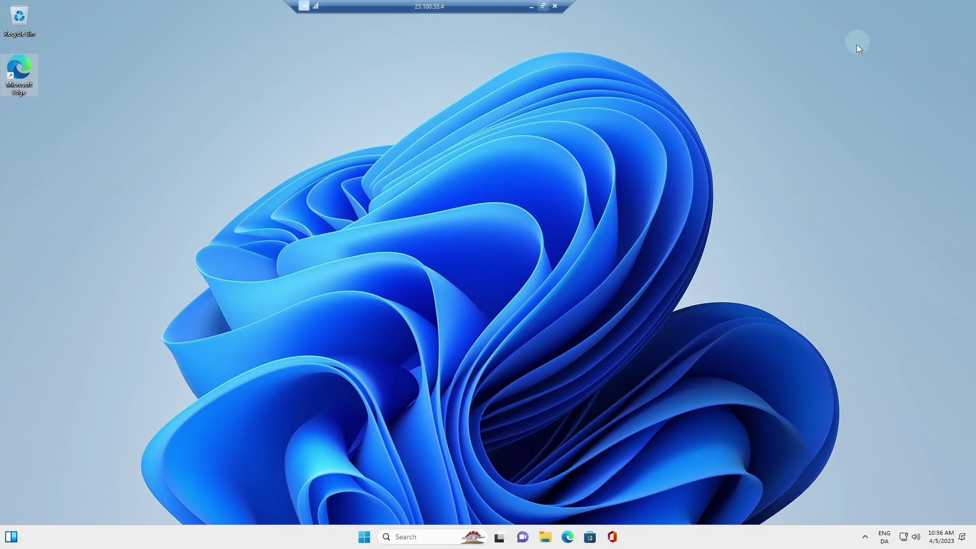
left_click(364, 539)
type("cmd")
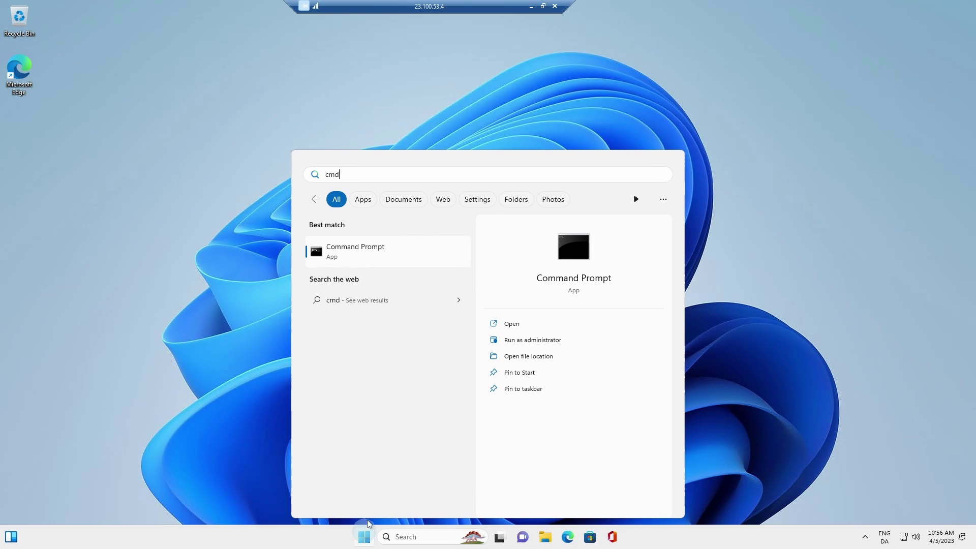
left_click(364, 257)
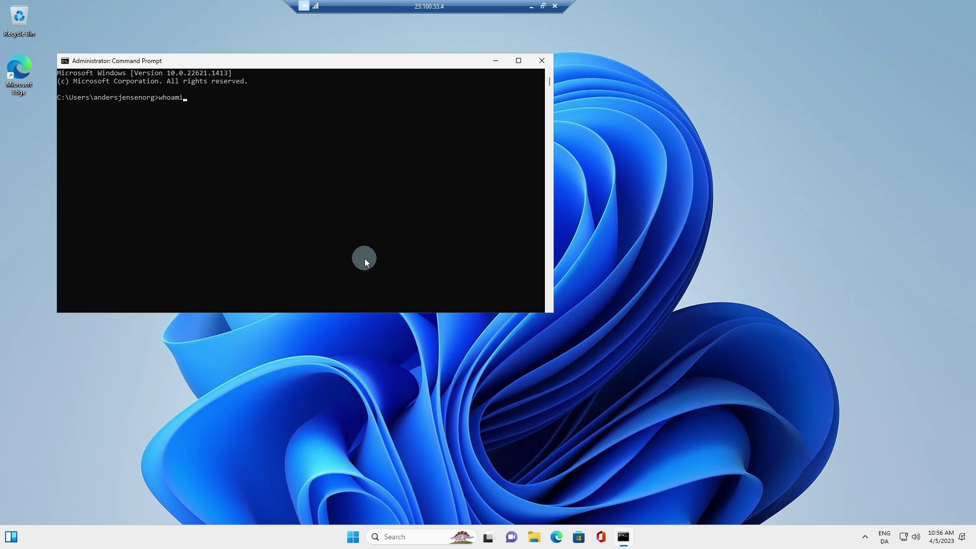
Run whoami and copy the returned domain-and-username, then restore the session window.
type("whoami")
key("Return")
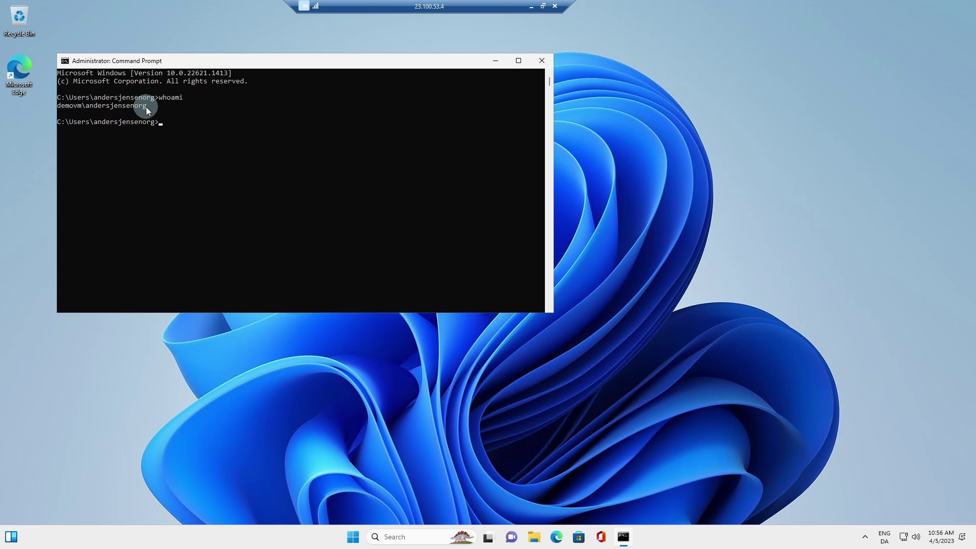
left_click_drag(145, 106, 106, 108)
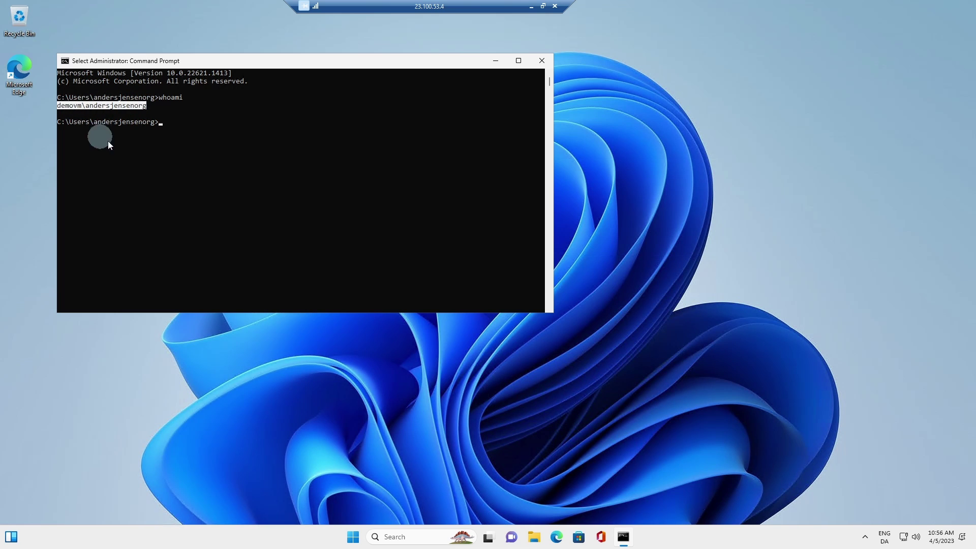
key("ctrl+c")
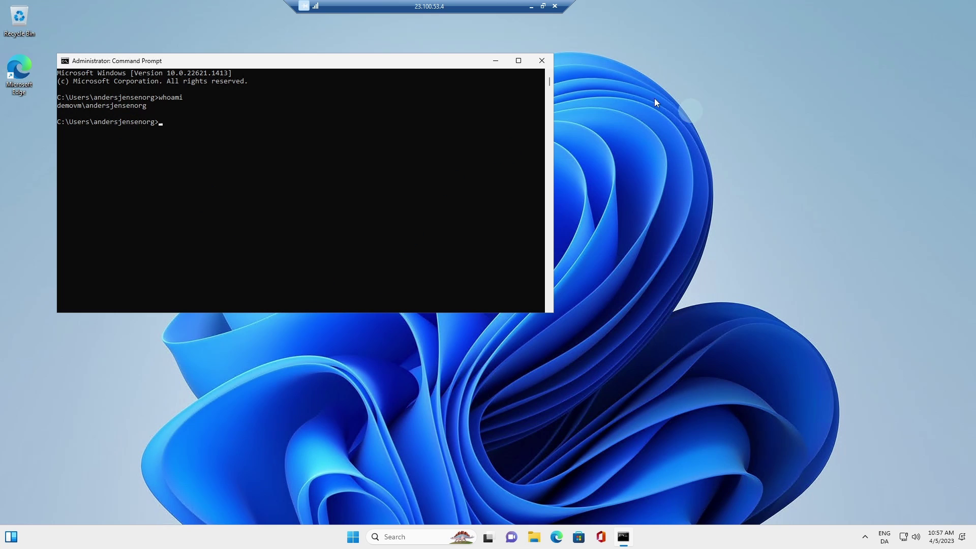
left_click(543, 7)
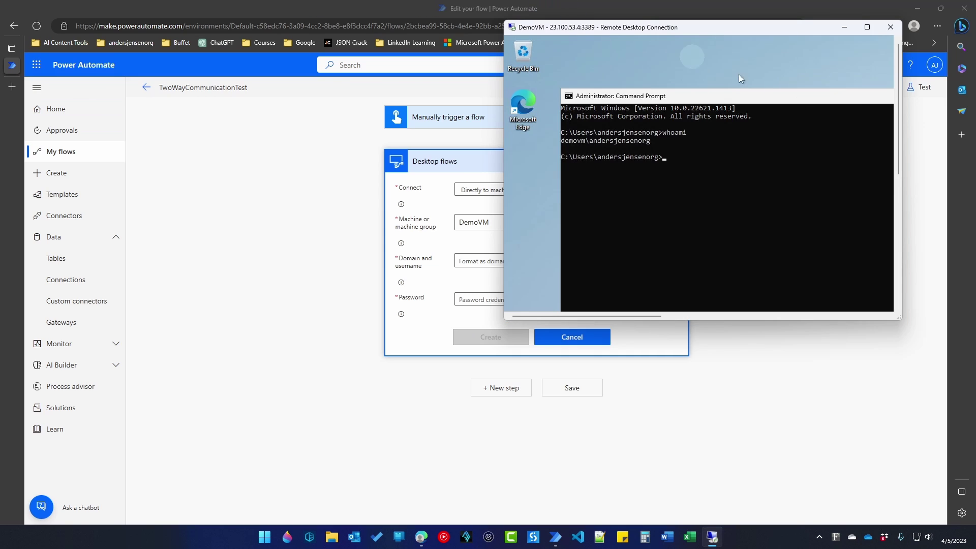
Enter the VM account's domain\username and password, create the DemoVM connection, and dismiss RoboForm's prompt.
left_click(846, 29)
left_click(481, 261)
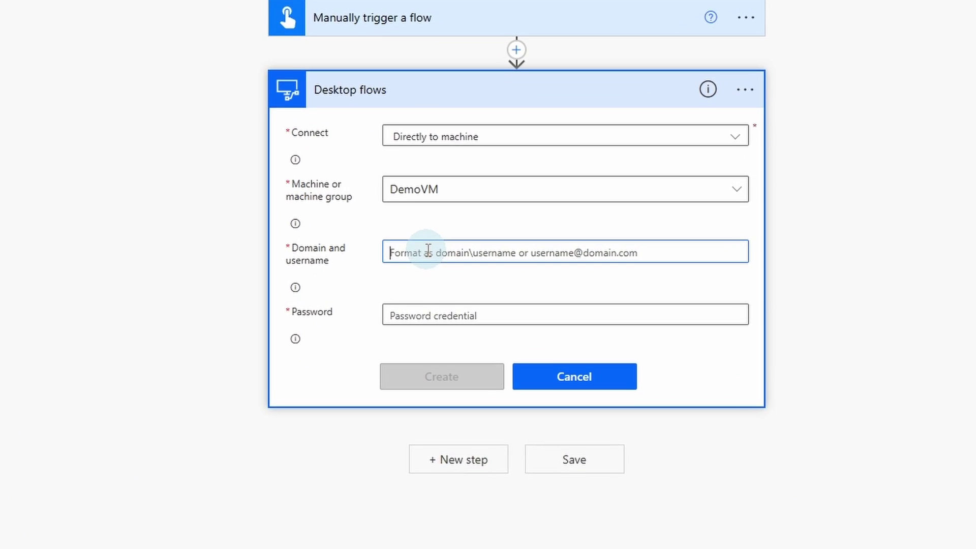
key("ctrl+v")
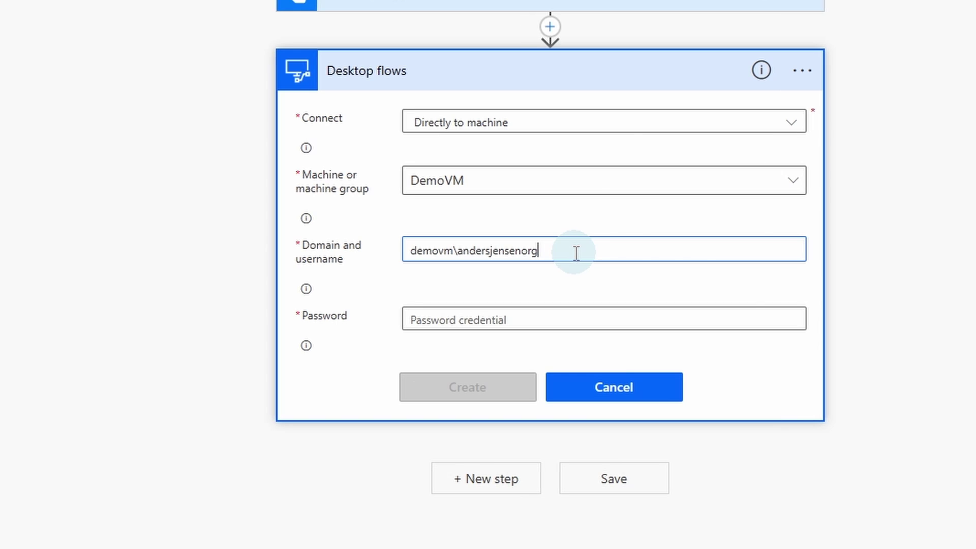
left_click(546, 315)
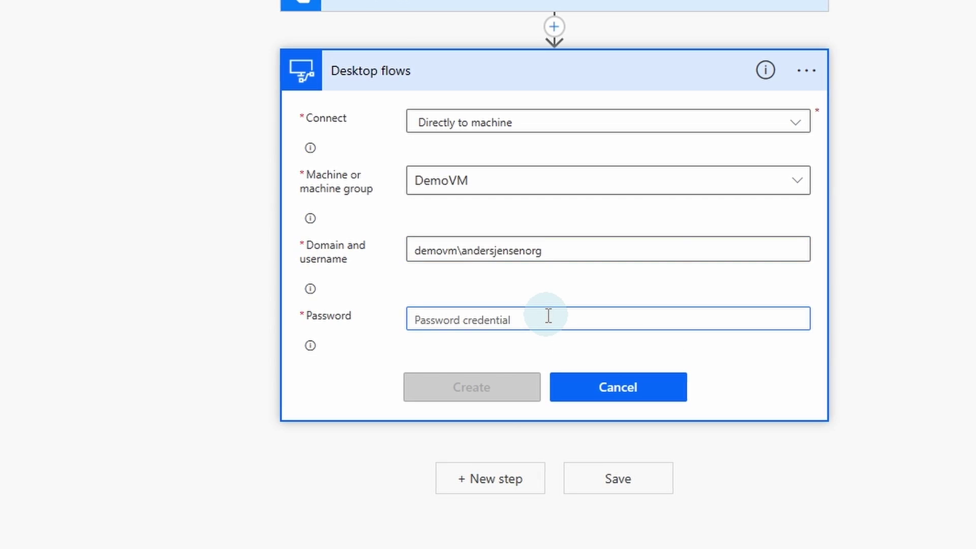
key("ctrl+v")
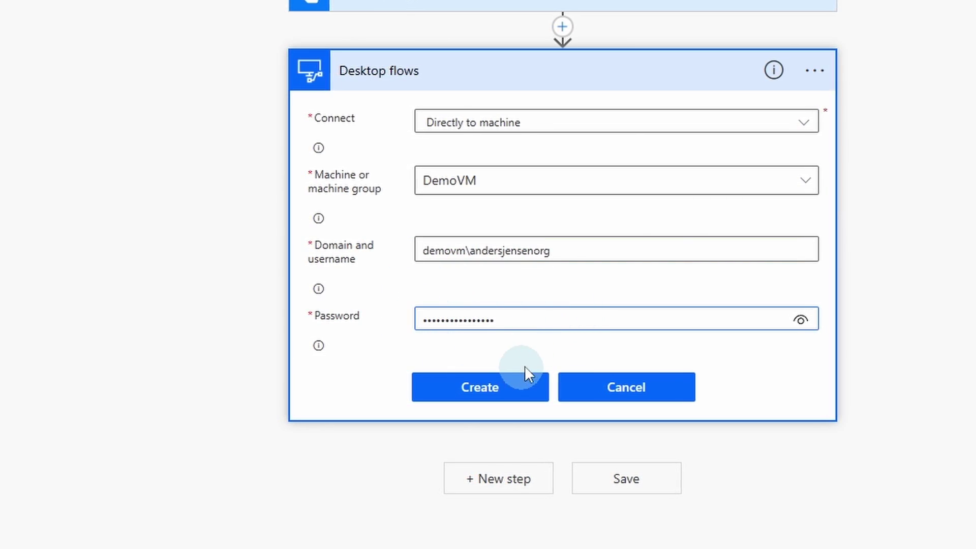
left_click(514, 390)
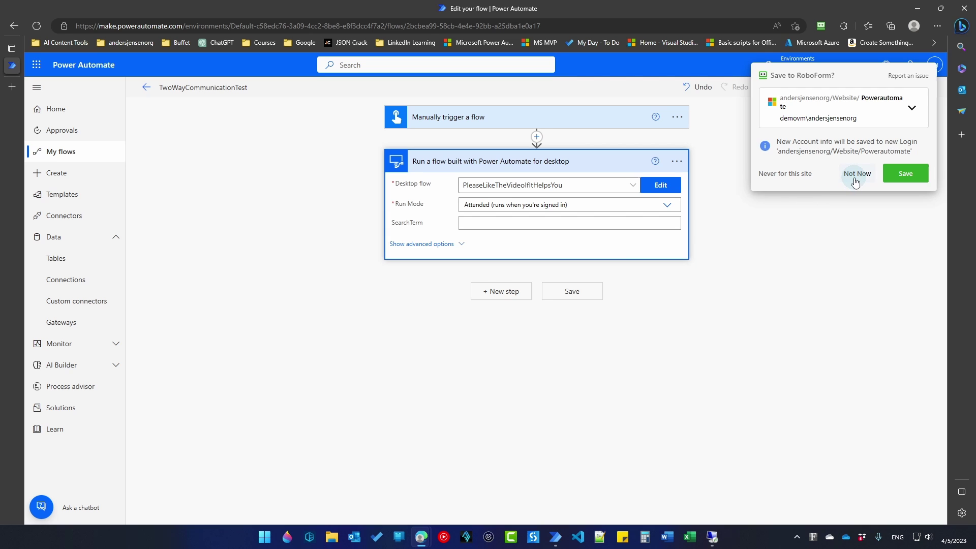
left_click(857, 175)
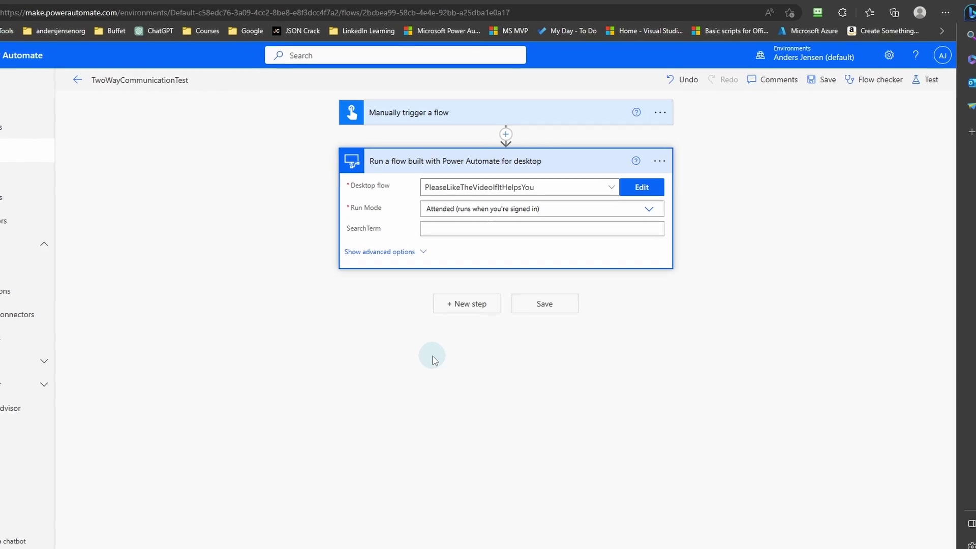
Enter a SearchTerm value, save TwoWayCommunicationTest, and verify the action uses the DemoVM connection.
left_click(455, 229)
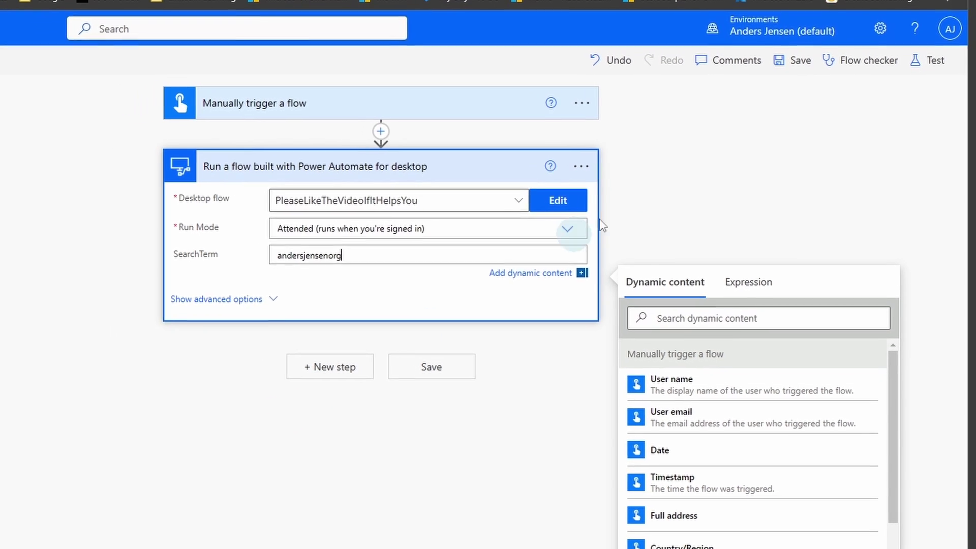
left_click(797, 72)
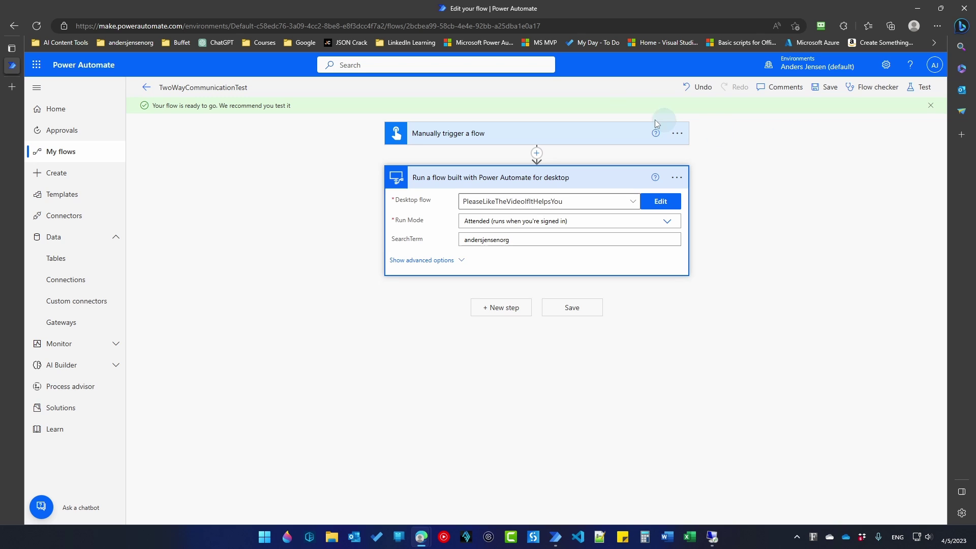
left_click(676, 179)
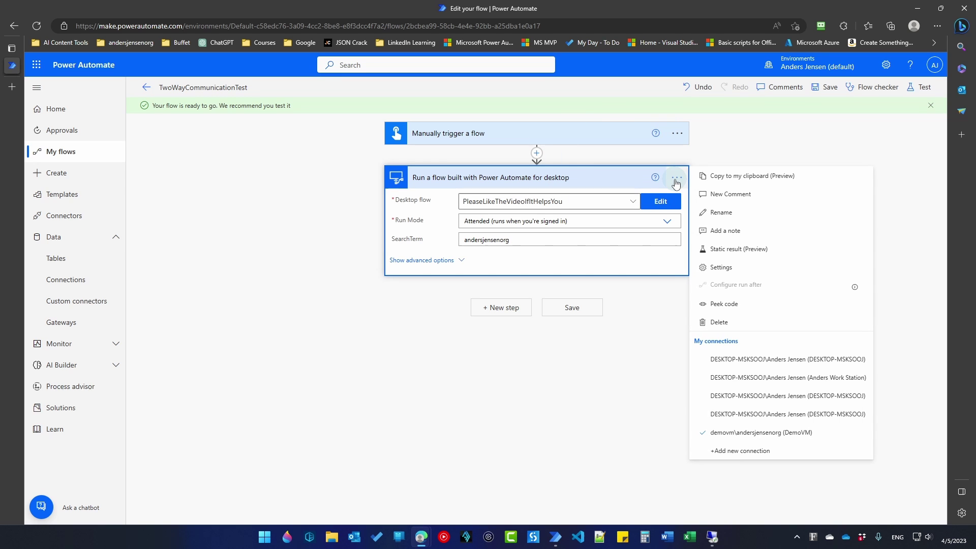
left_click(630, 396)
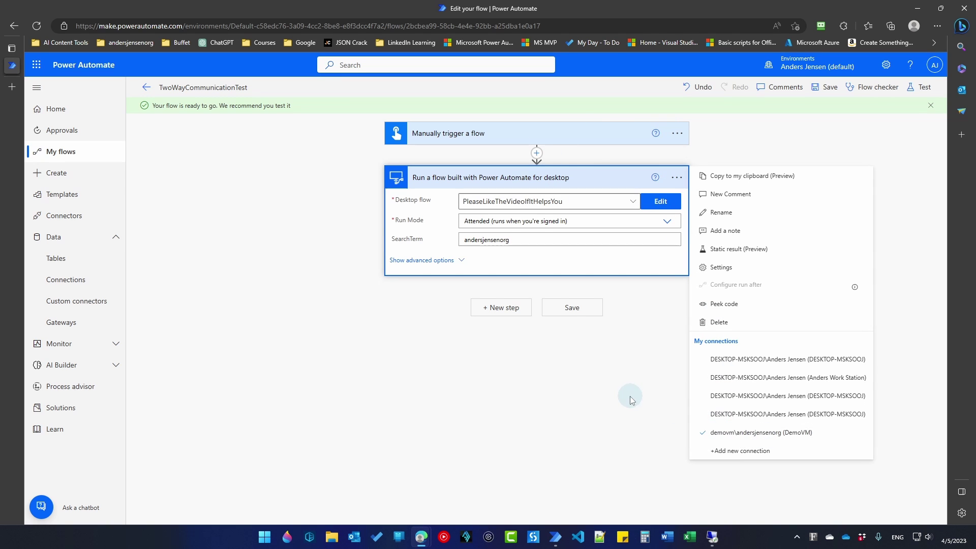
Start a manual test run of TwoWayCommunicationTest.
left_click(920, 87)
left_click(793, 114)
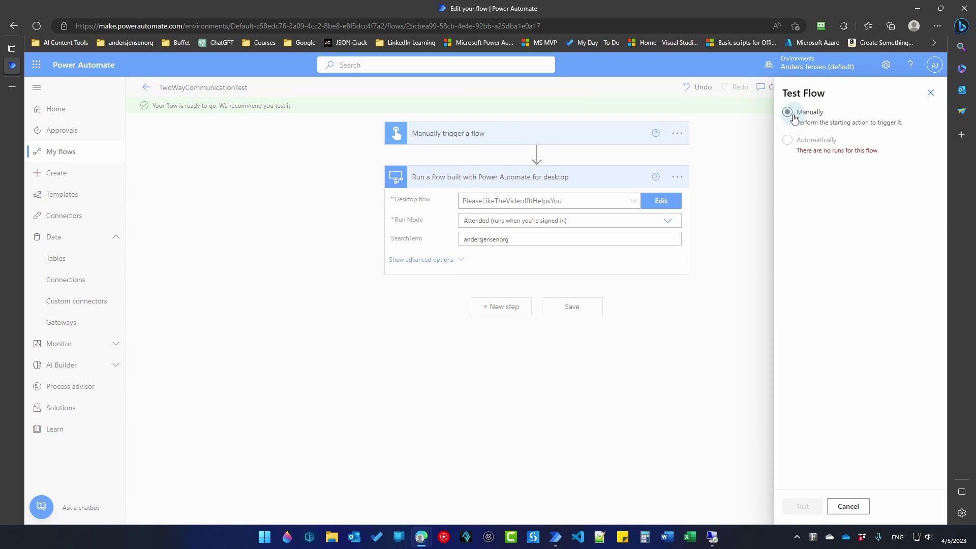
left_click(802, 506)
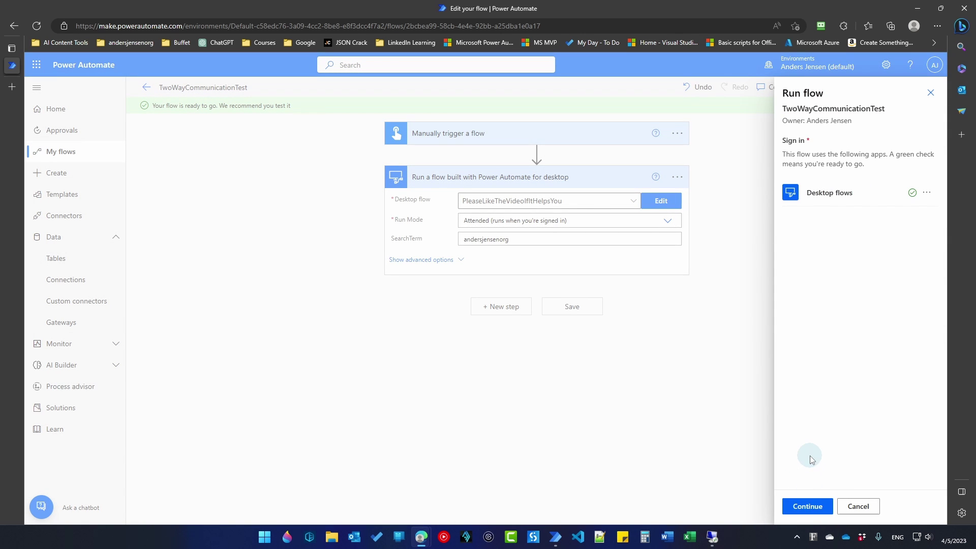
left_click(808, 507)
left_click(812, 512)
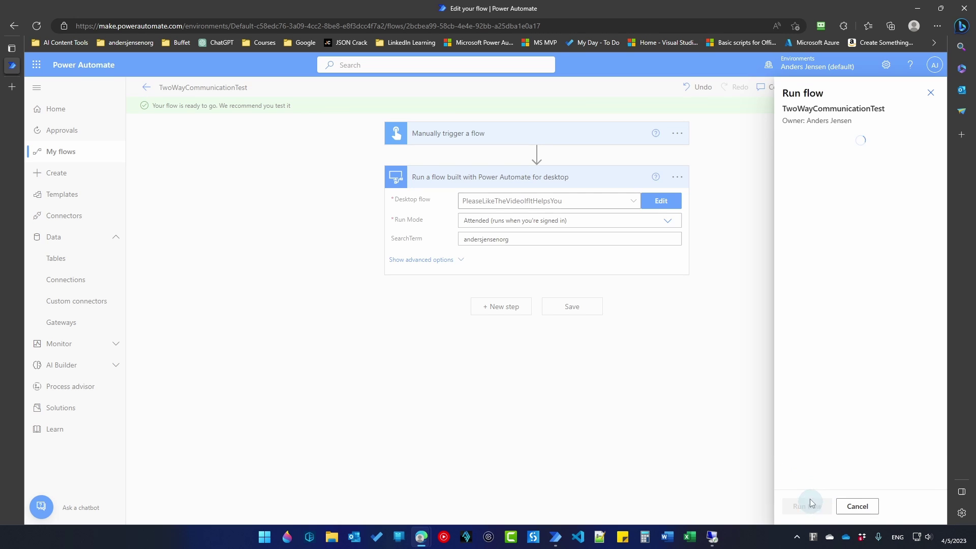
Watch the DemoVM remote session full-screen while the desktop flow runs, then minimize it.
left_click(715, 537)
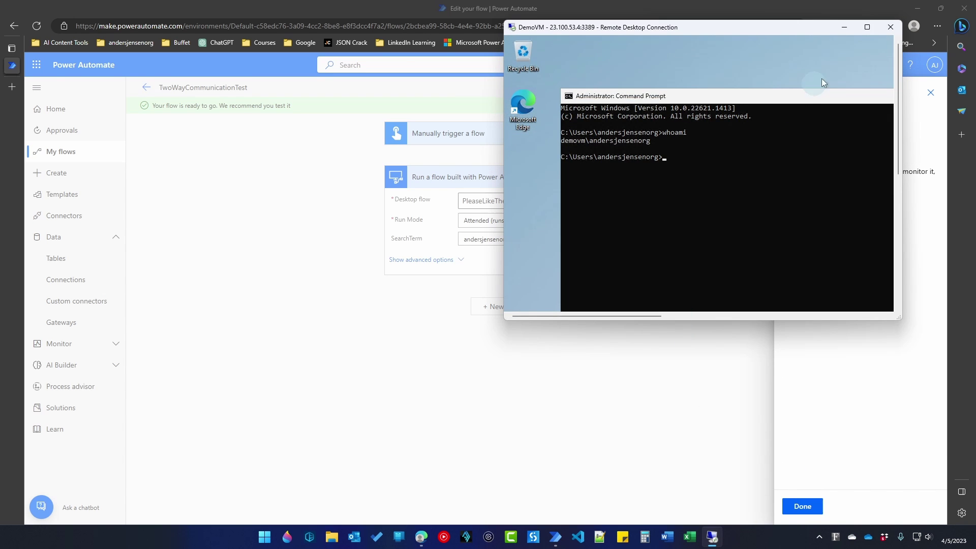
left_click(867, 27)
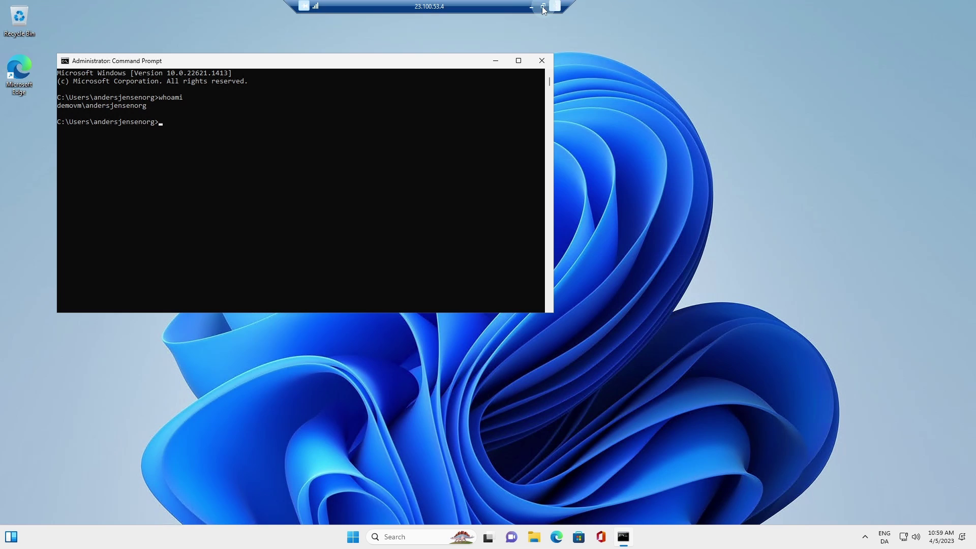
left_click(543, 6)
left_click(843, 27)
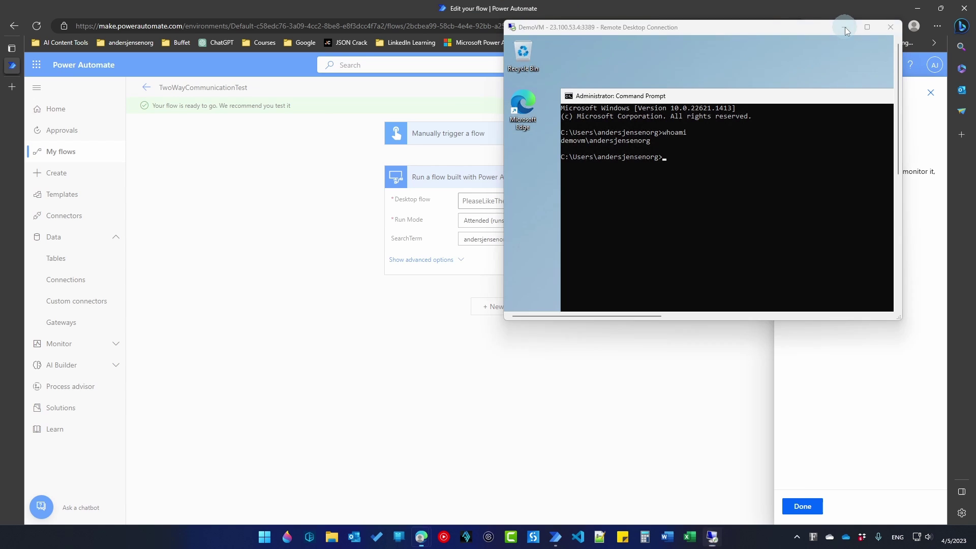
Expand the desktop flow action in the run history to see AverageRating 5,0.
left_click(810, 506)
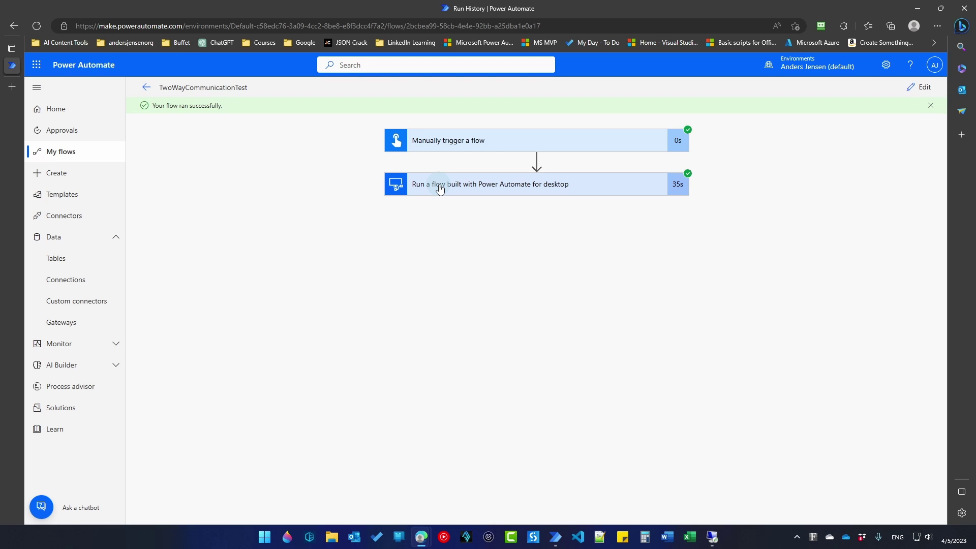
left_click(440, 189)
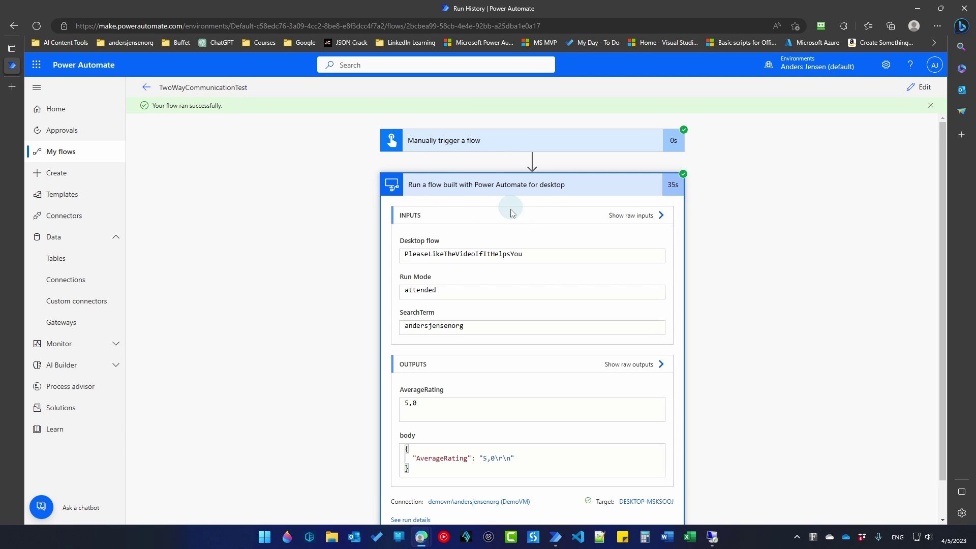